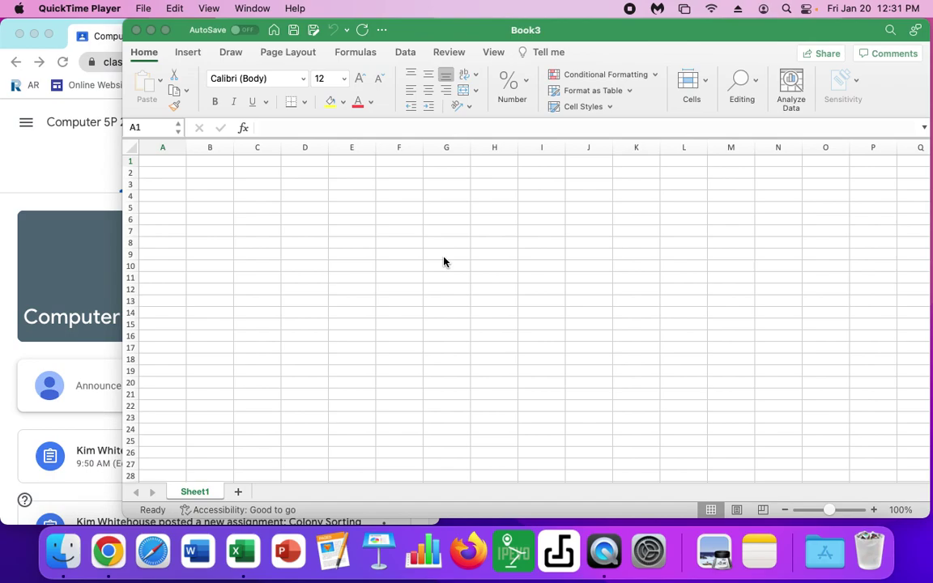
Switch to Chrome and open the Excel file attached to the Function Chart assignment in Google Classroom
left_click(53, 201)
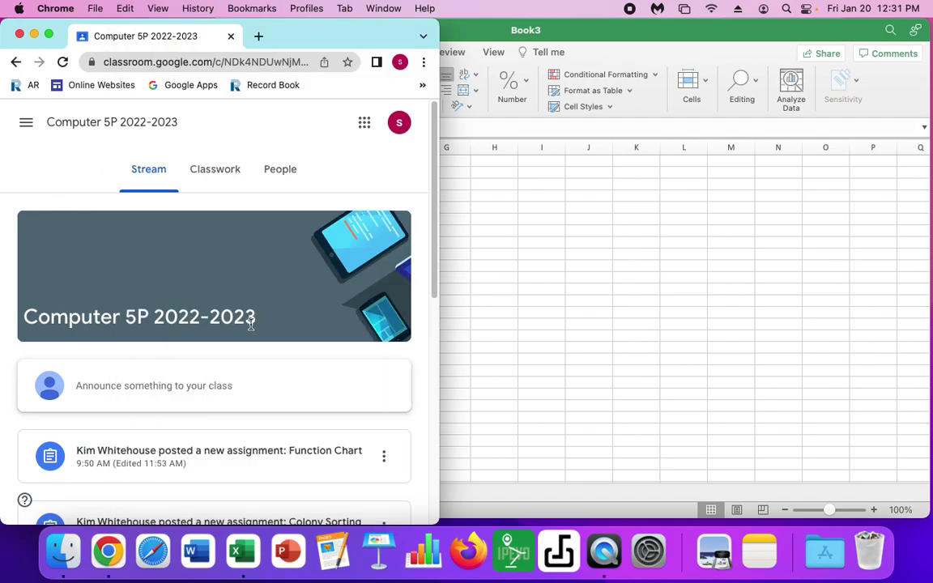
left_click(239, 453)
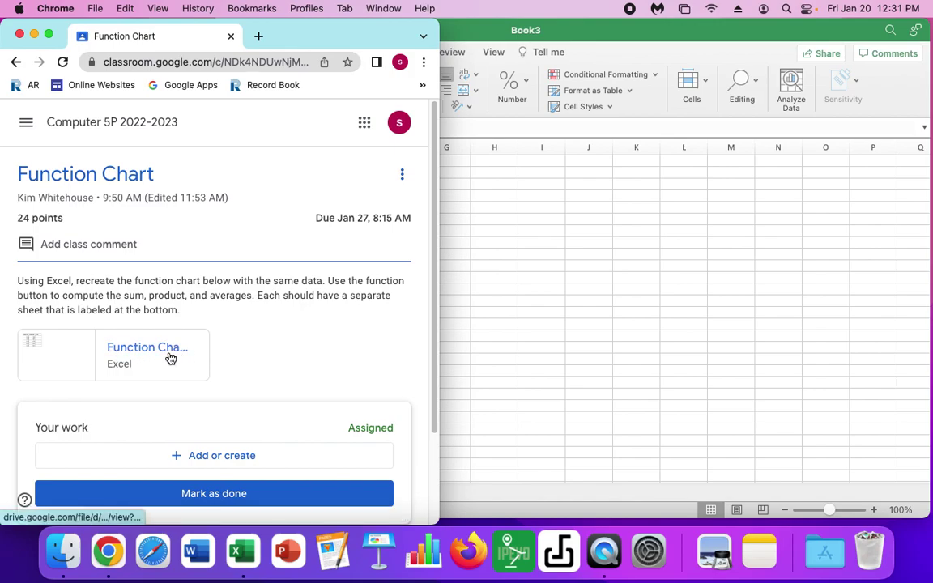
left_click(131, 350)
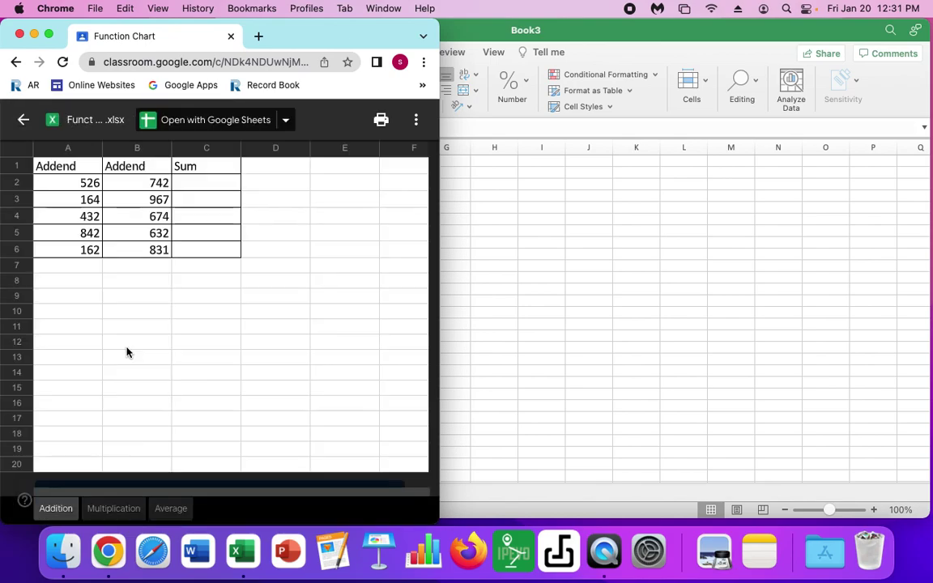
Switch to Excel, shrink its window to sit beside the sample chart, and enter the headers Addend, Addend and Sum in A1:C1
left_click(598, 250)
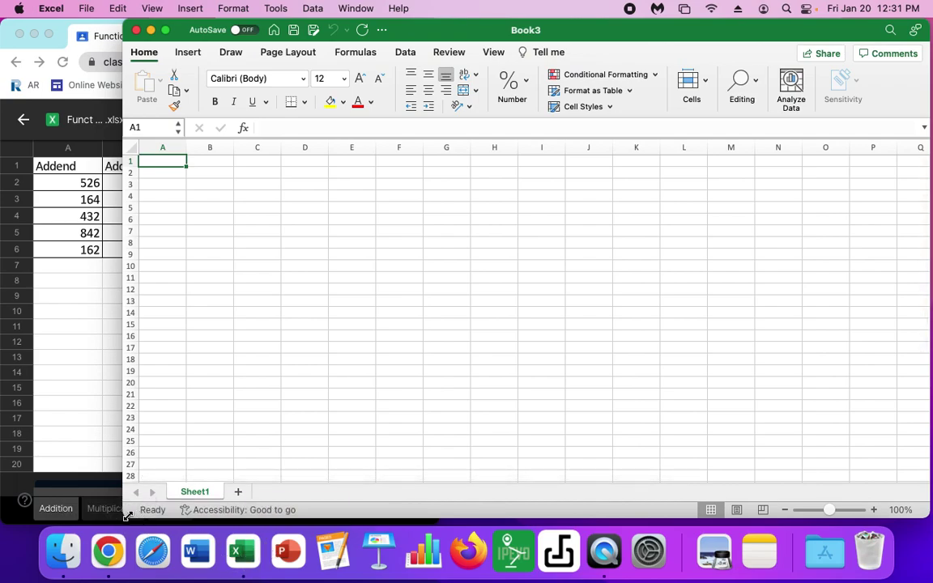
left_click_drag(128, 516, 443, 523)
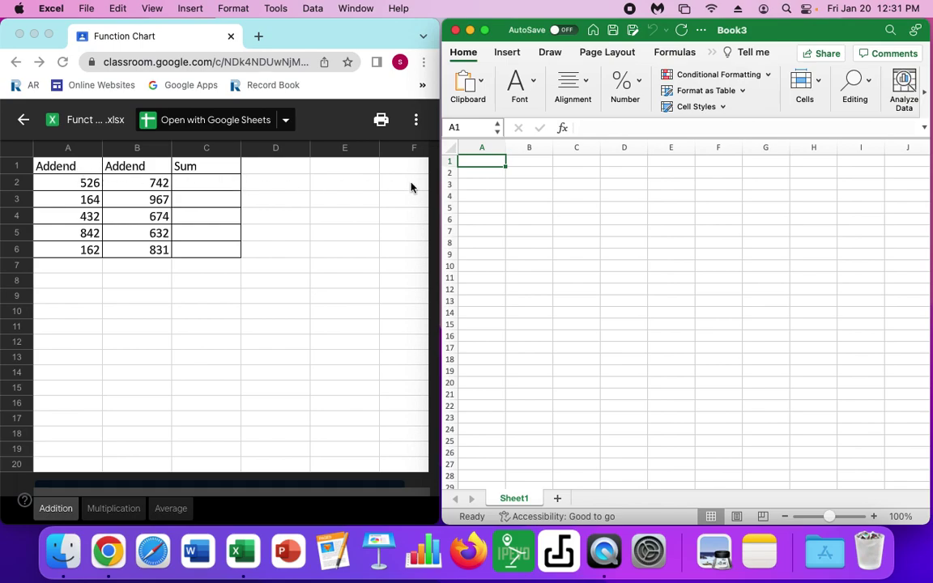
type("Addend")
key("Tab")
type("Addend")
key("Tab")
type("Sum")
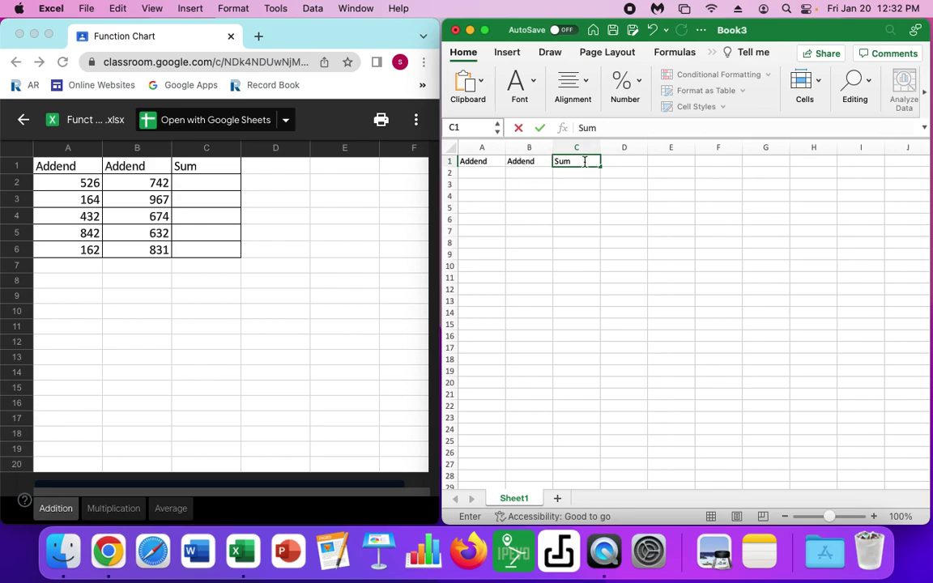
Fill the first two addend rows with 526 and 742 in A2:B2 and 164 and 967 in A3:B3
left_click(485, 173)
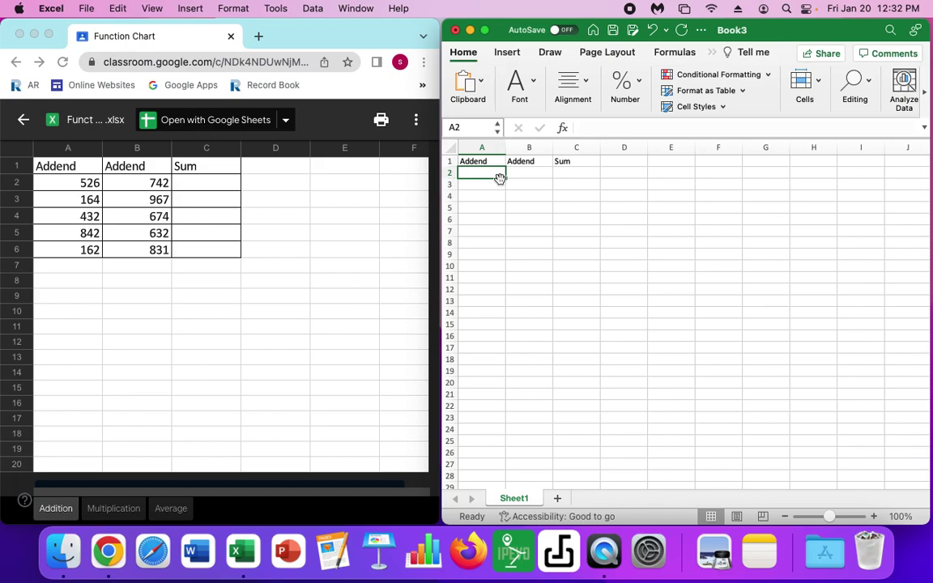
type("526")
key("Tab")
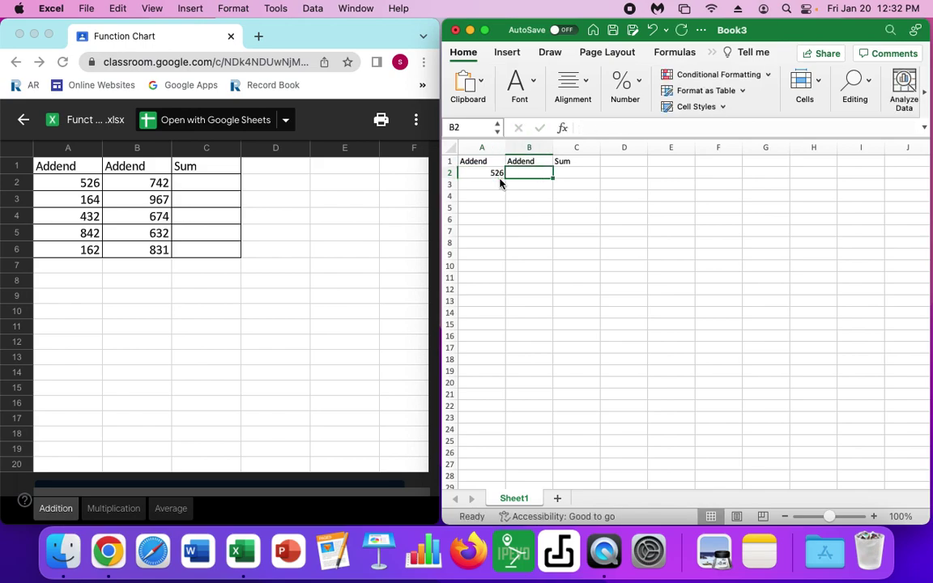
type("742")
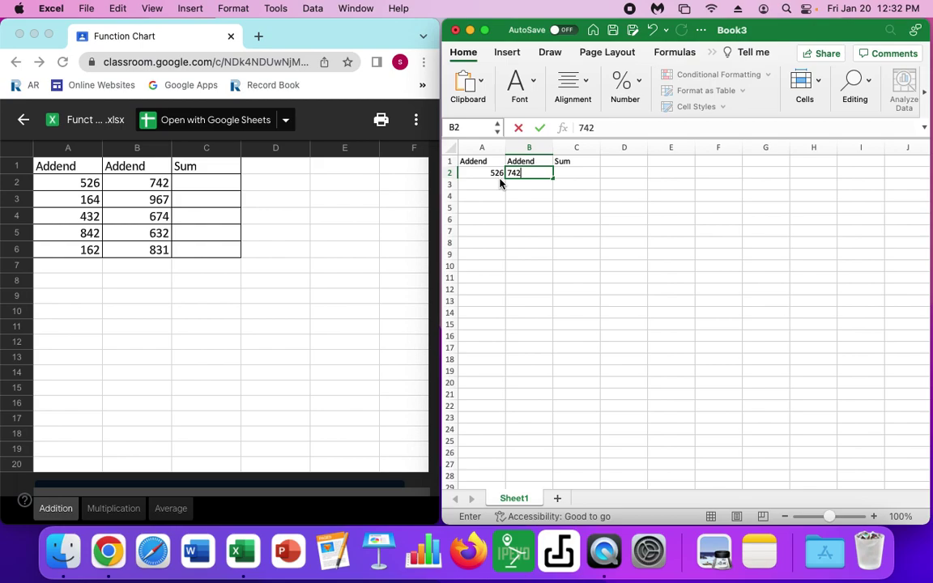
key("Return")
type("16")
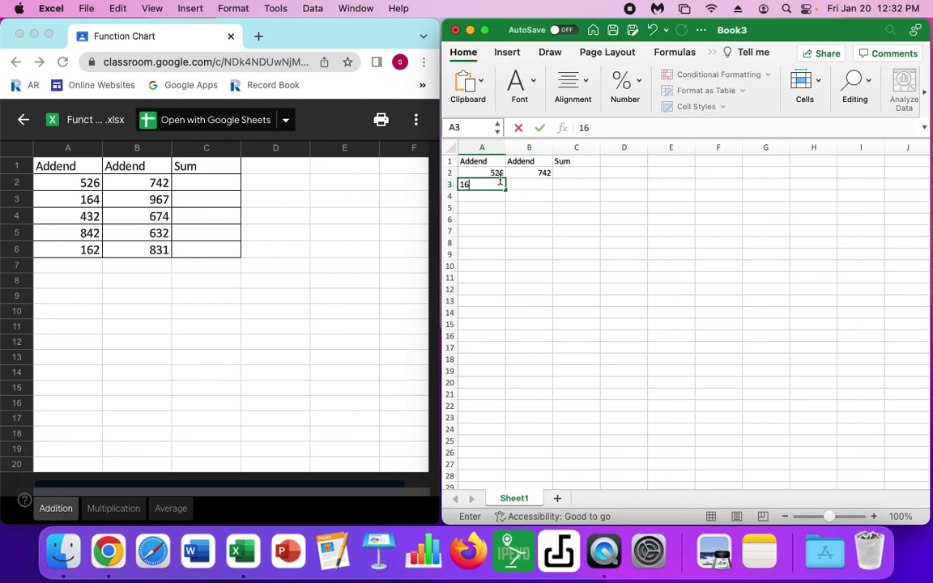
type("4")
key("Tab")
type("9")
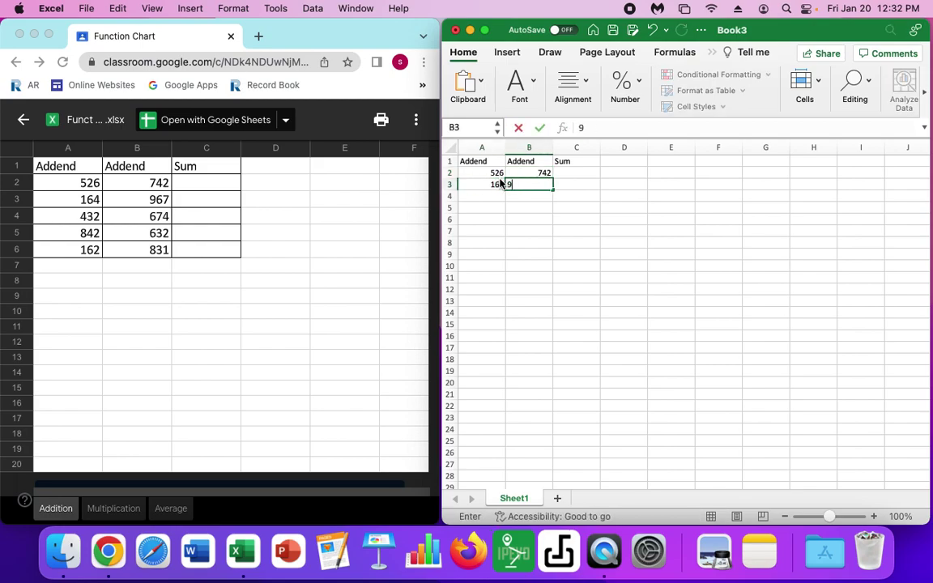
type("67")
key("Return")
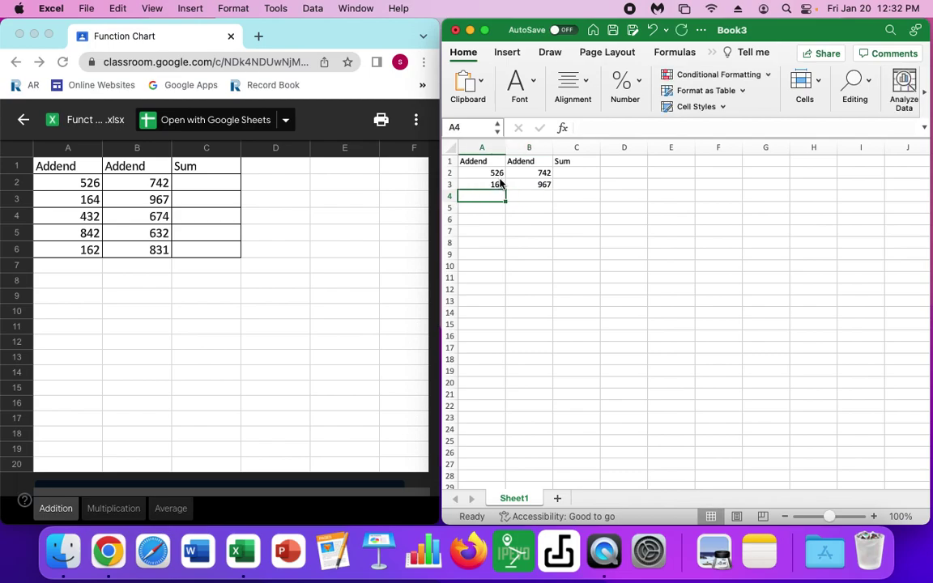
Complete the first Addend column with 432, 842 and 162 in cells A4 to A6
type("432")
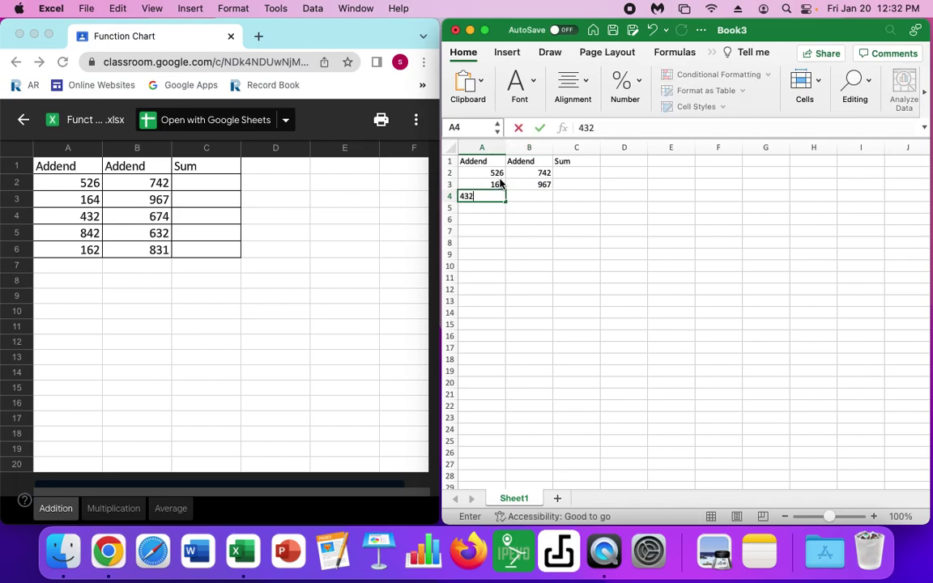
key("Return")
type("842")
key("Return")
type("162")
key("Tab")
Complete the second Addend column with 674, 632 and 831 in cells B4 to B6
key("Up")
key("Up")
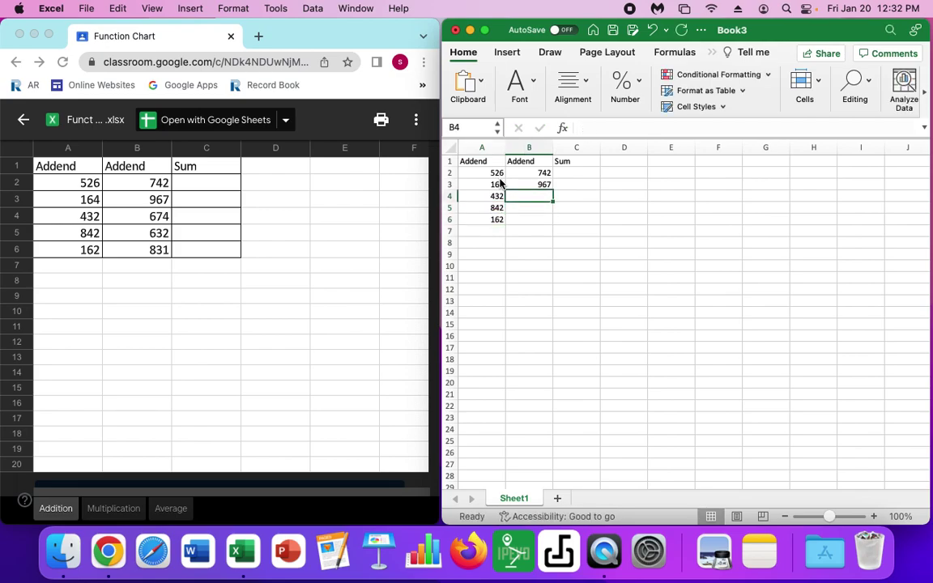
type("674")
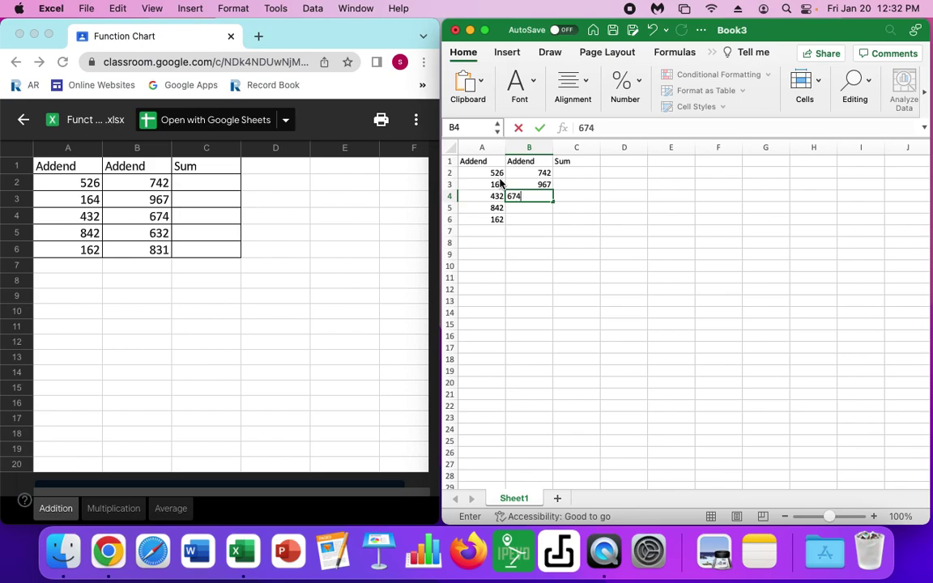
key("Return")
type("632")
key("Return")
type("831")
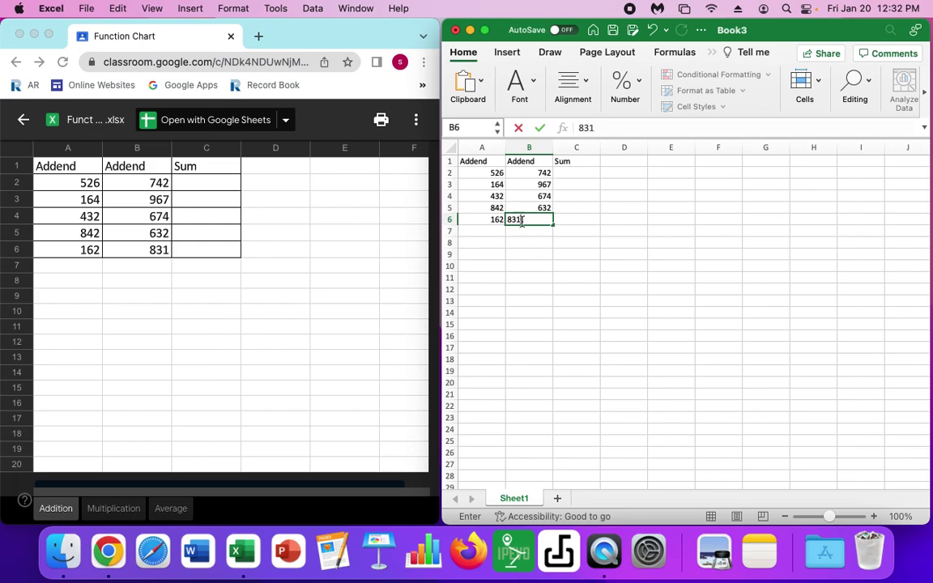
left_click_drag(655, 361, 656, 371)
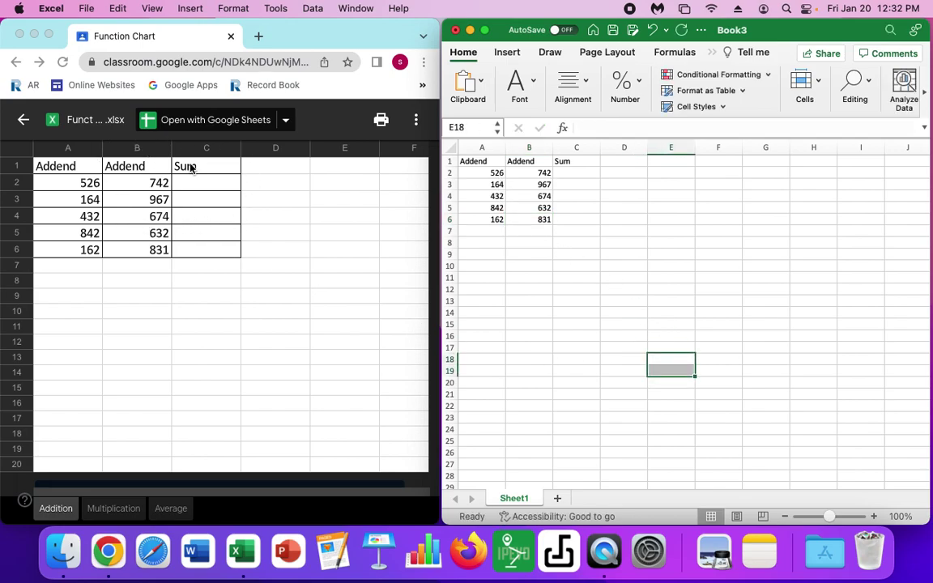
Widen the Excel window and apply All Borders to the addition table in A1:C6
left_click_drag(596, 223, 477, 162)
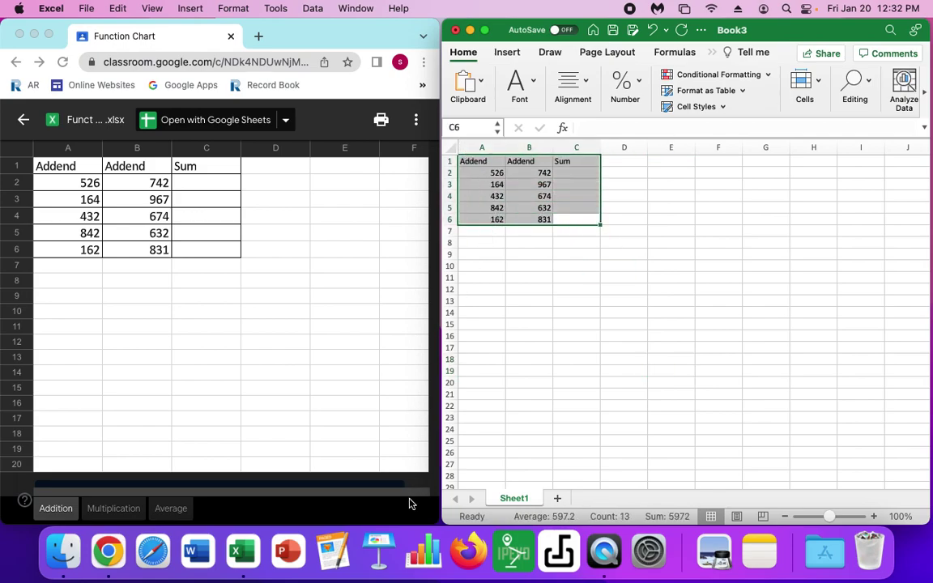
left_click_drag(441, 519, 58, 438)
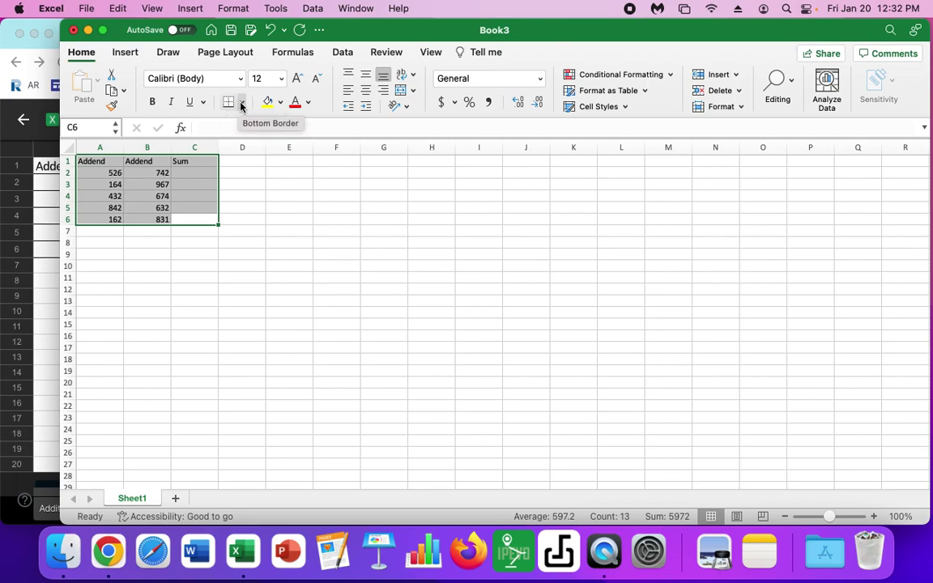
left_click(241, 103)
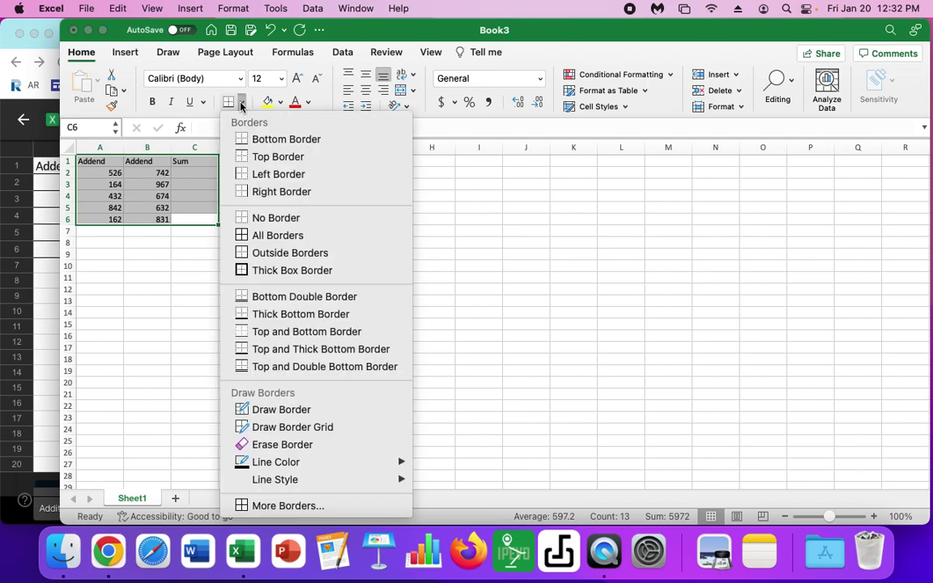
left_click(285, 237)
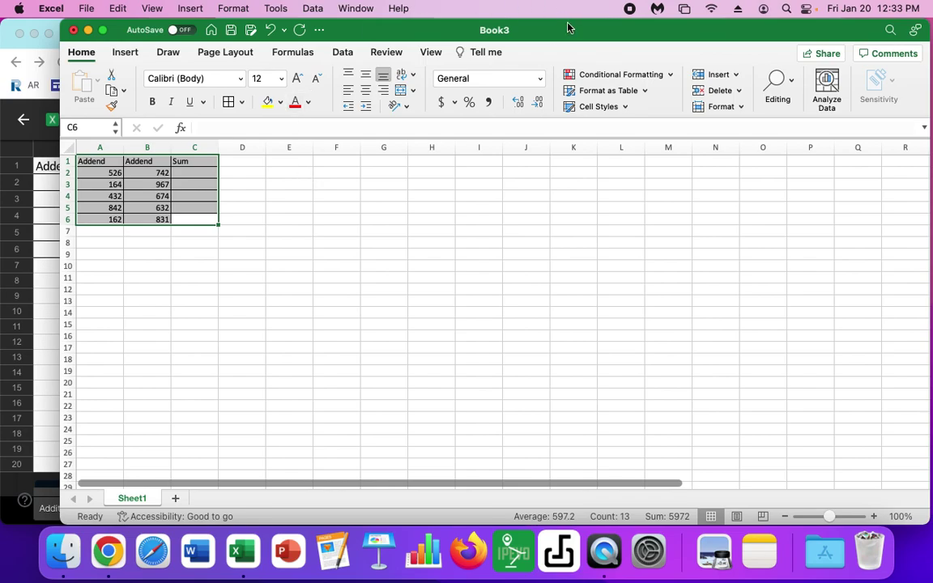
double_click(510, 24)
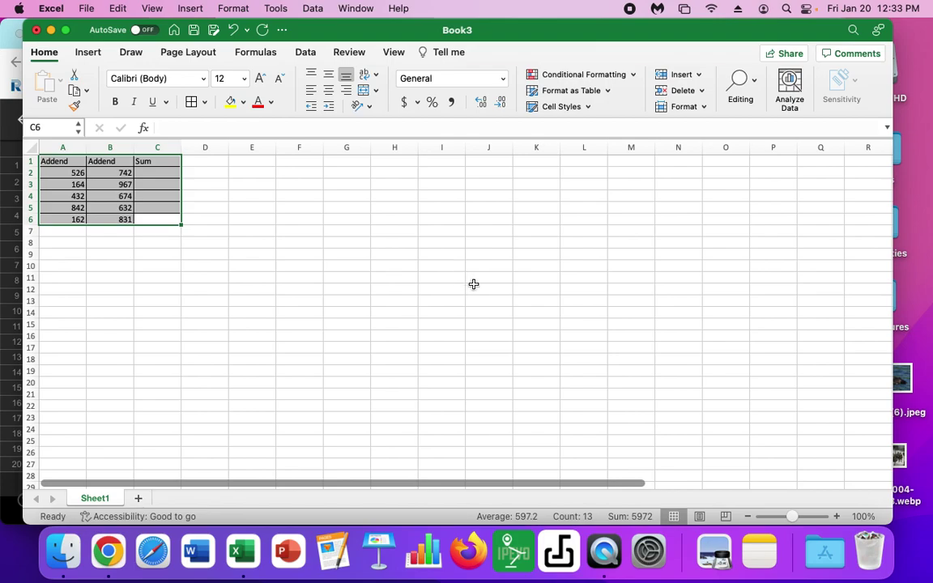
left_click(328, 221)
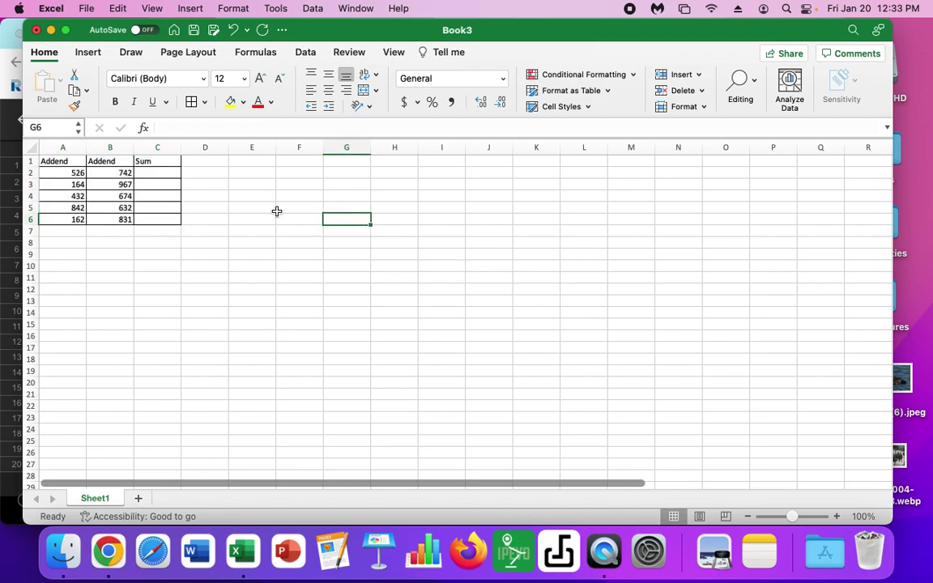
Insert the SUM function in C2 through the Formula Builder to add A2:B2
left_click(156, 173)
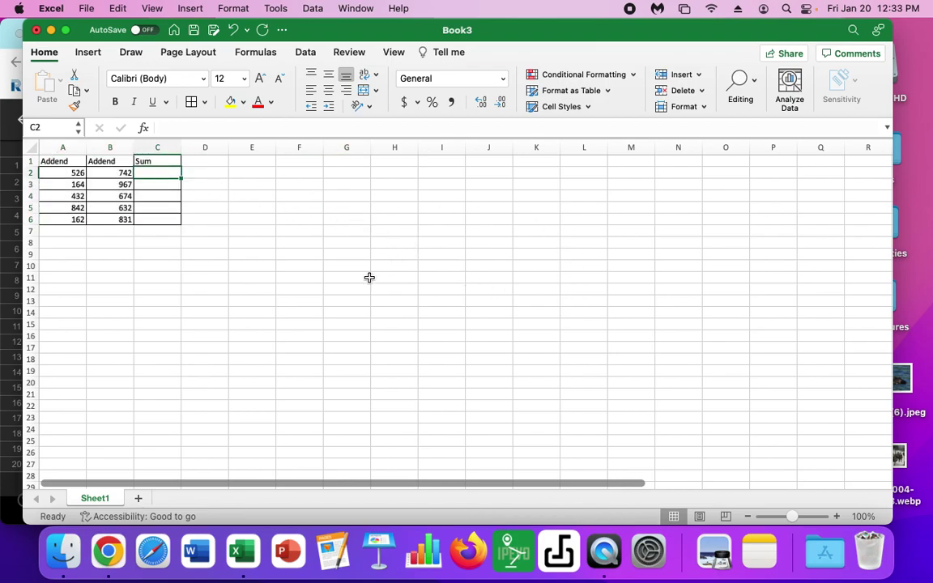
left_click(361, 206)
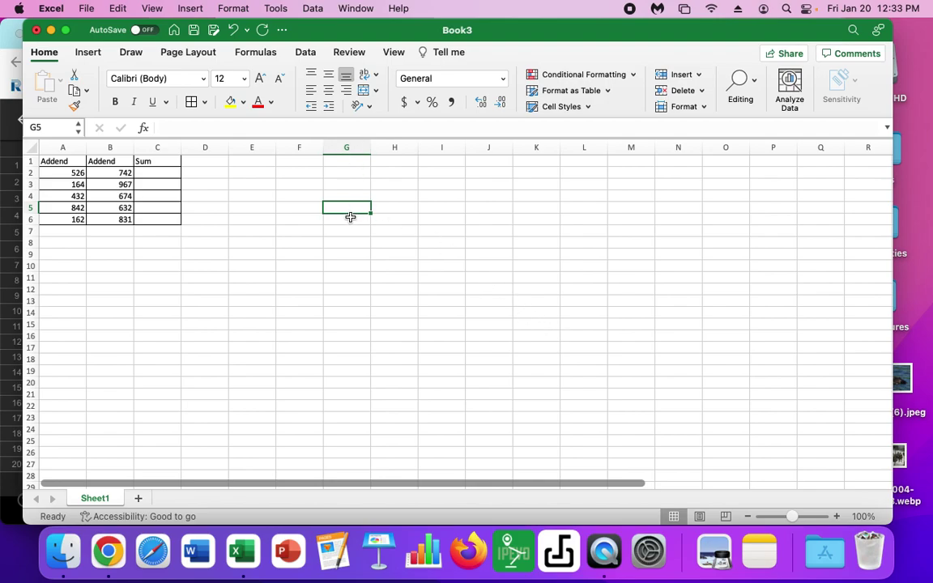
left_click(154, 172)
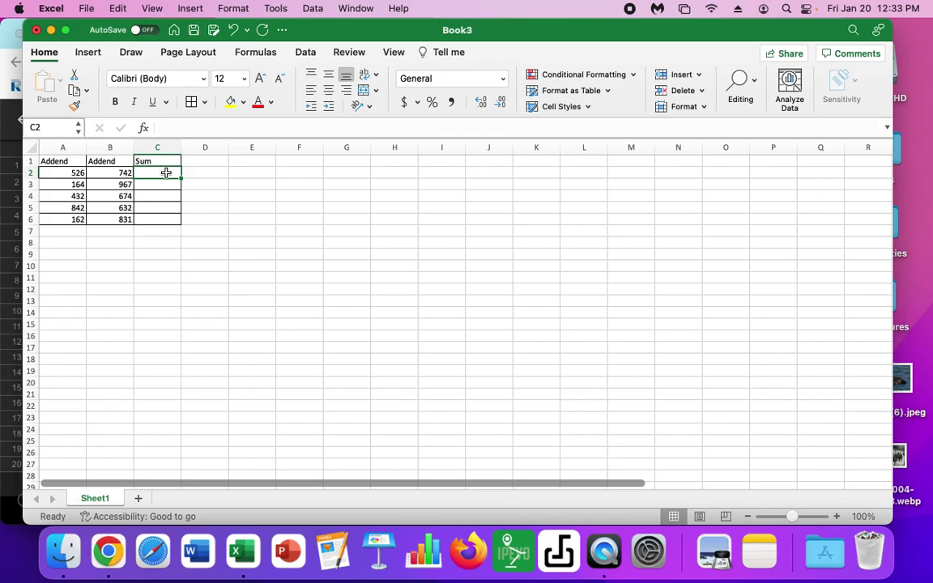
left_click(144, 128)
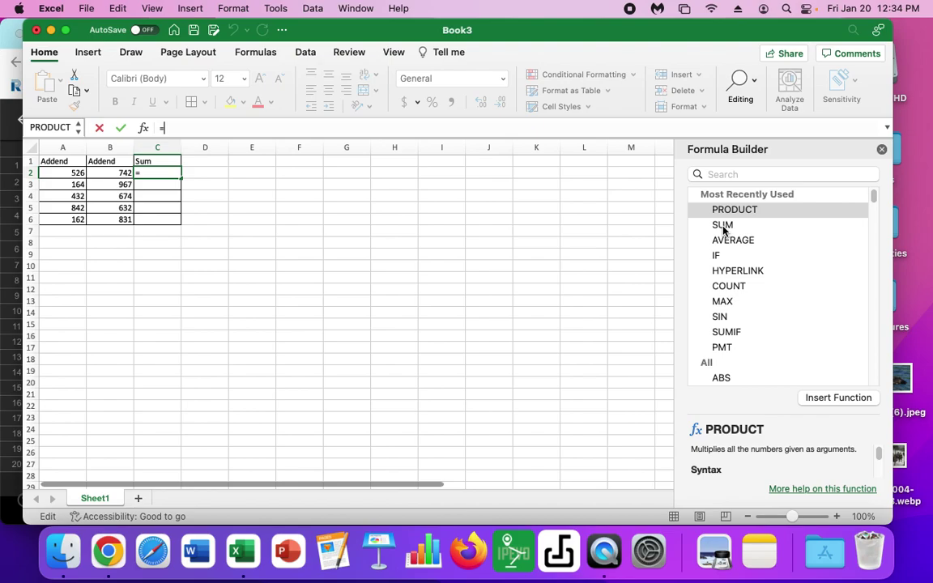
double_click(723, 226)
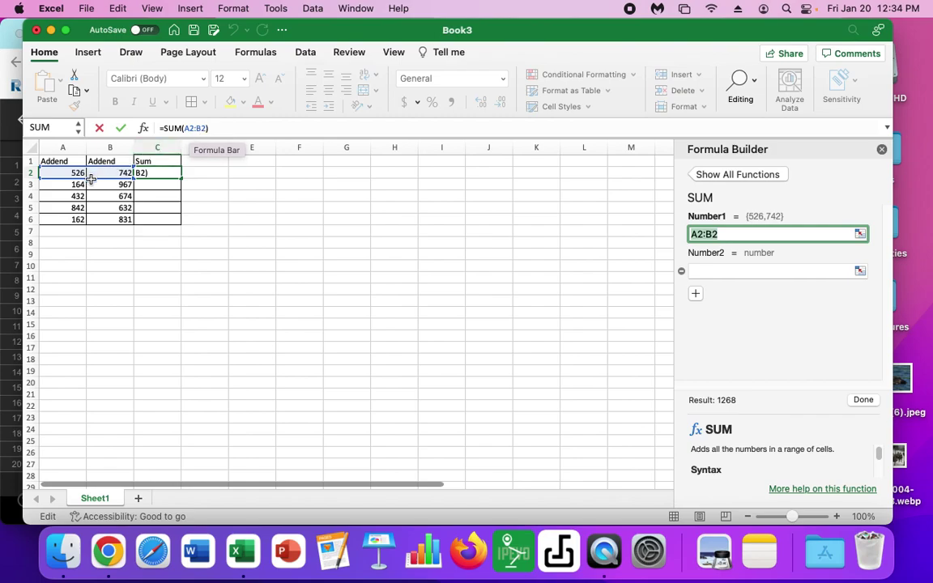
left_click(217, 129)
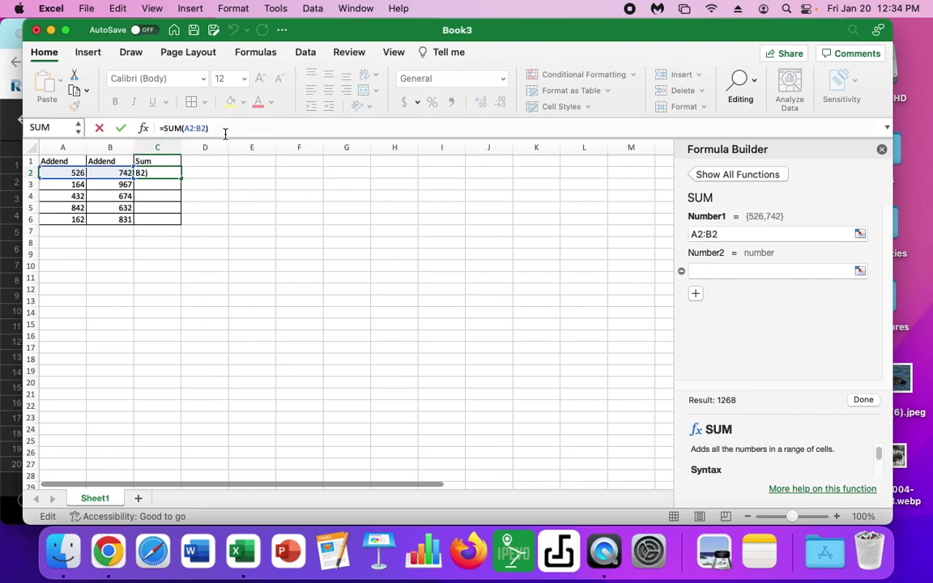
key("Return")
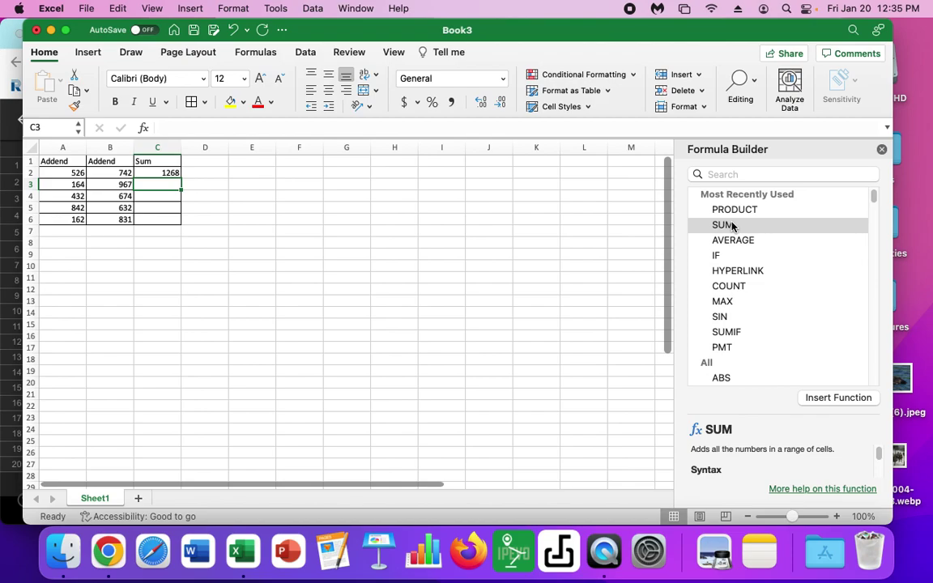
Insert the SUM function in C3 to add A3:B3
double_click(723, 225)
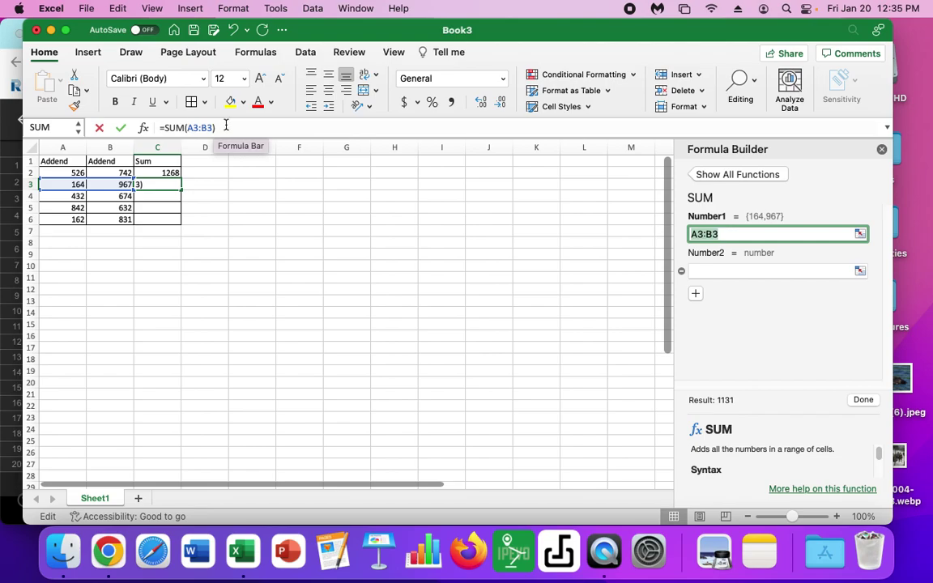
left_click(226, 127)
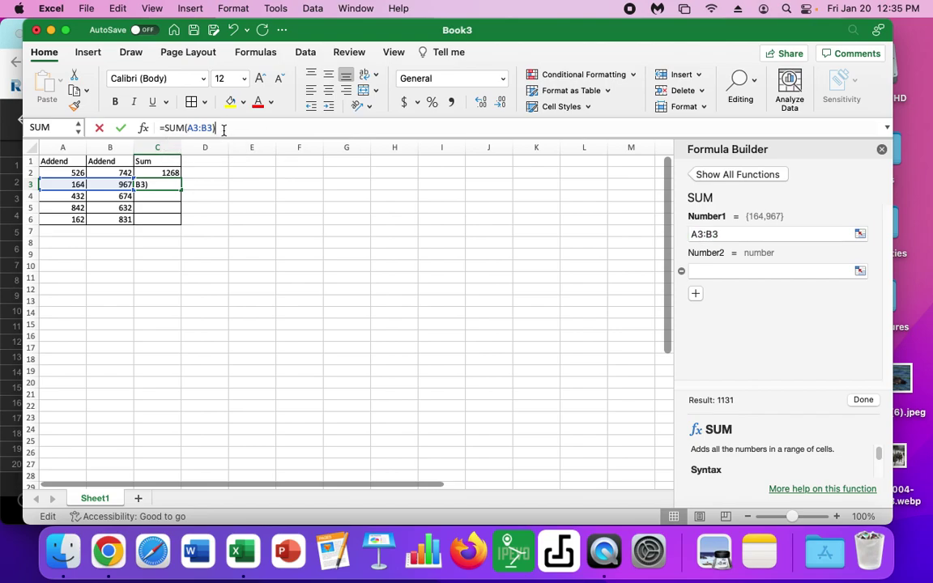
key("Return")
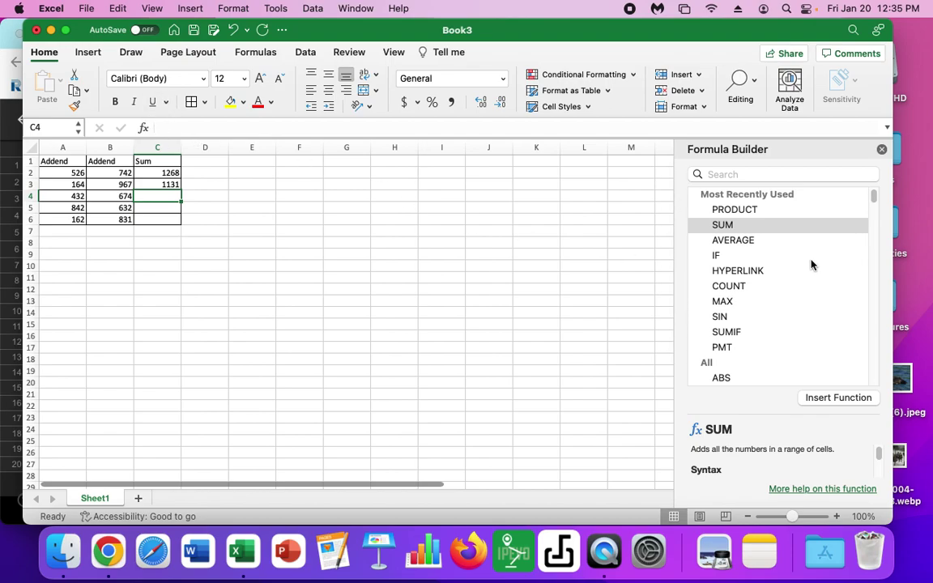
Insert the SUM function in C4 to add A4:B4
double_click(710, 227)
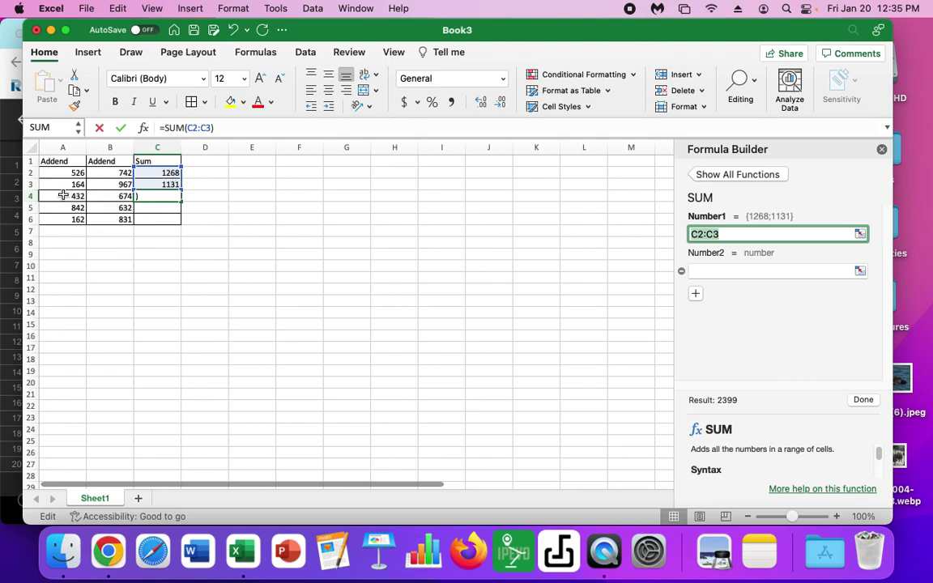
left_click_drag(72, 196, 110, 197)
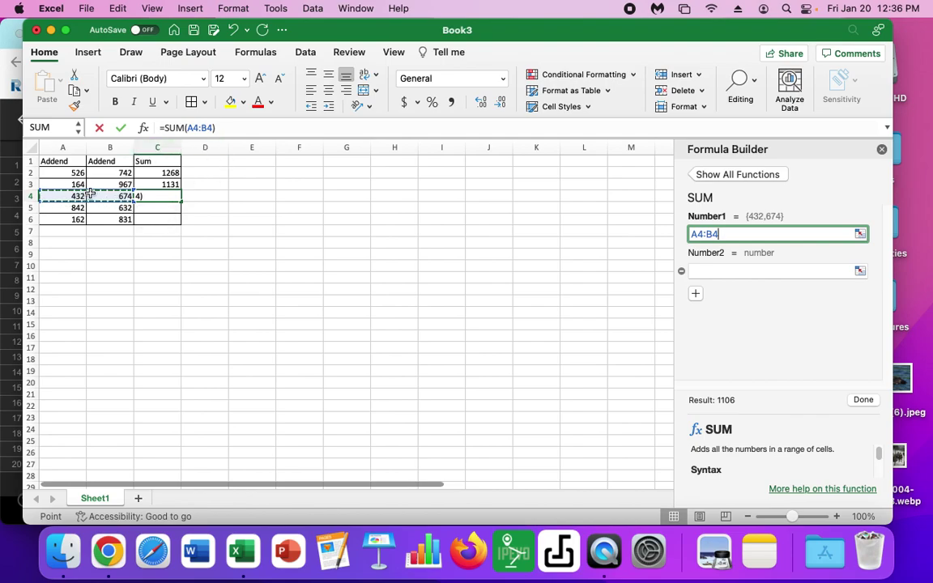
left_click(223, 128)
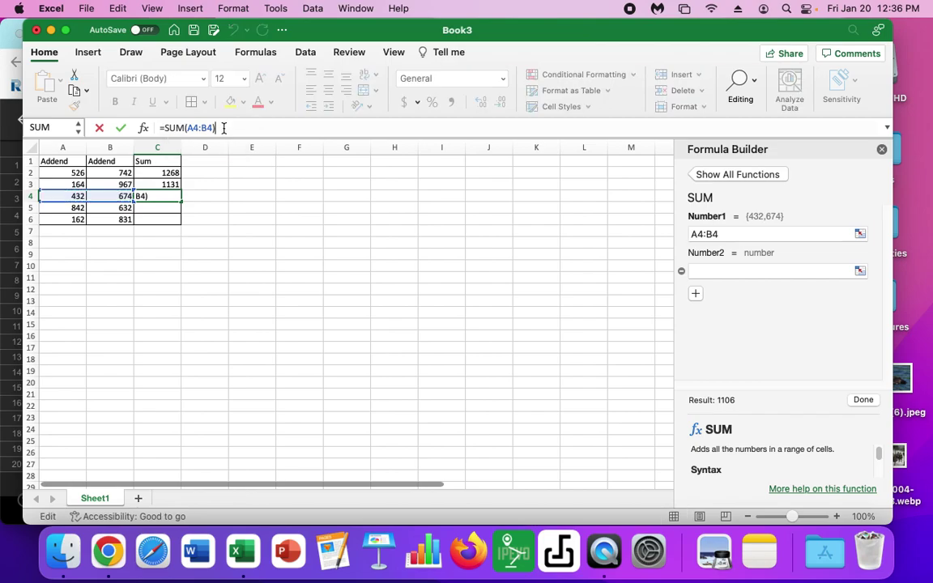
key("Return")
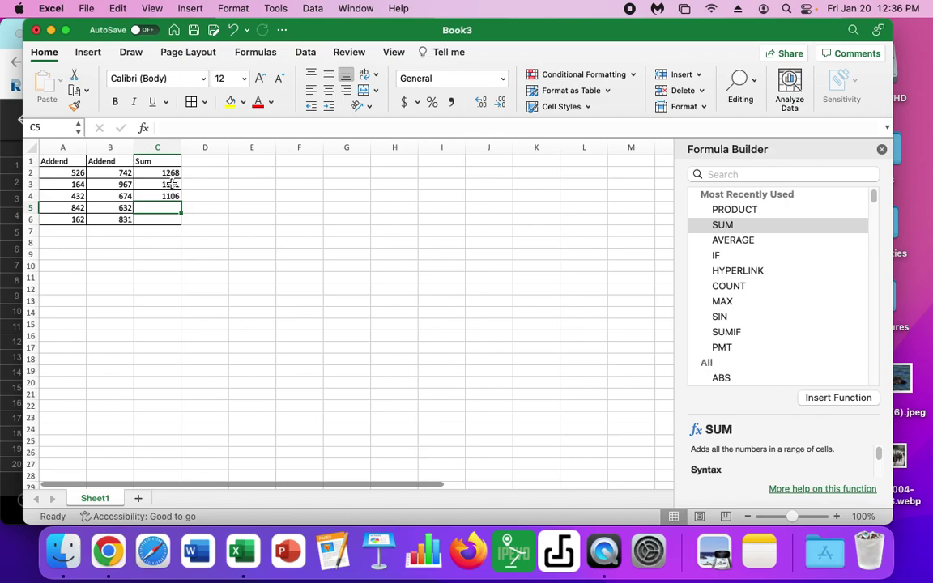
Rename Sheet1 as "Addional Chart"
right_click(108, 501)
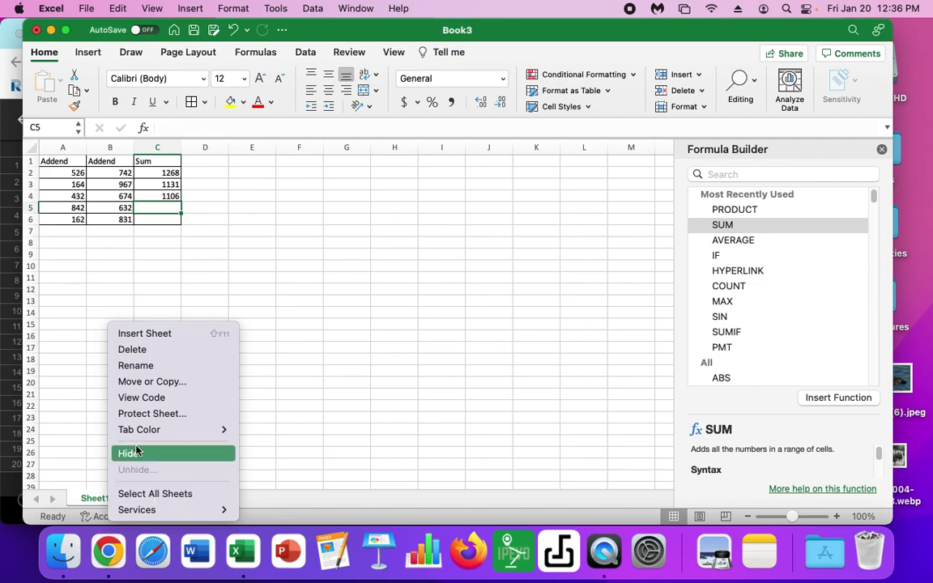
left_click(180, 369)
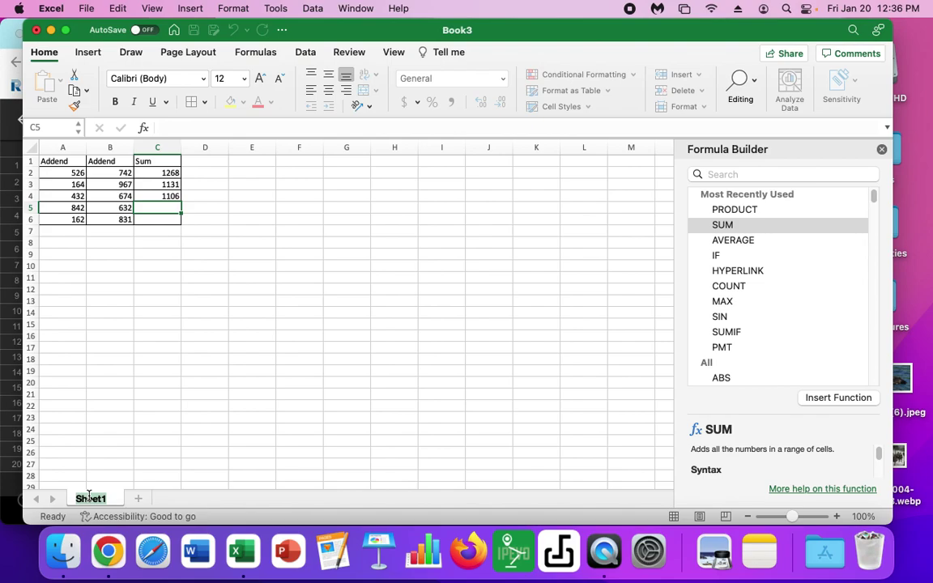
type("Additional Chart")
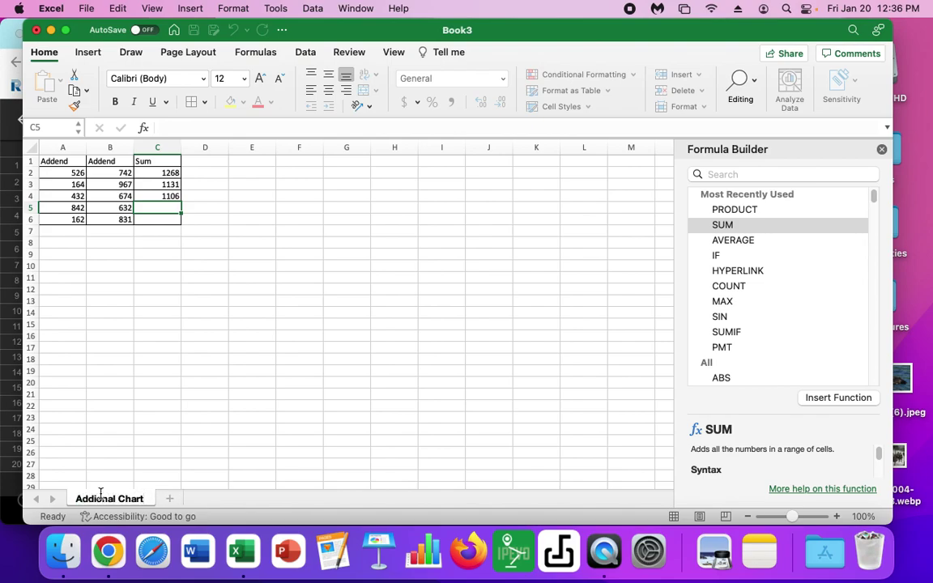
left_click(283, 402)
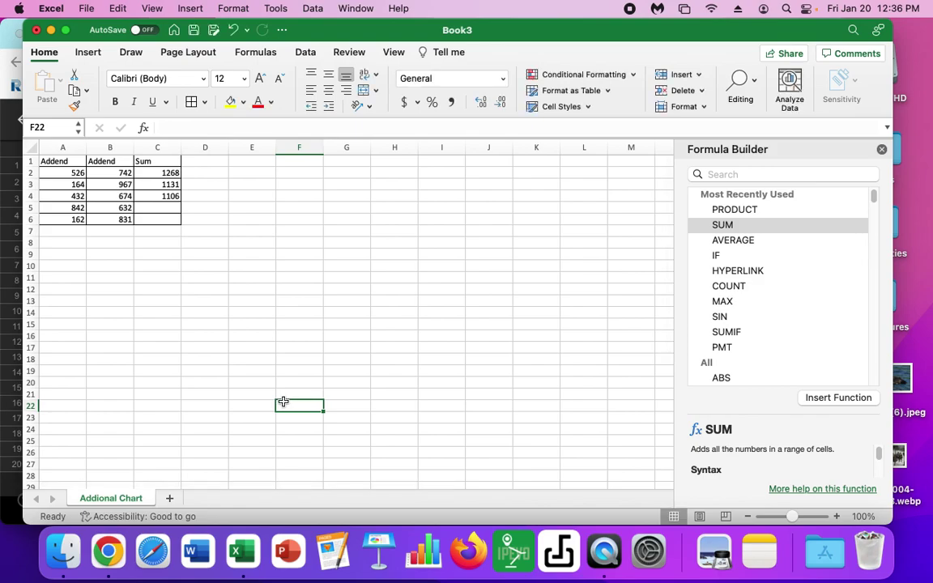
Add a new sheet to the workbook and show the Multiplication sheet of the Function Chart assignment in Chrome beside it
left_click(170, 500)
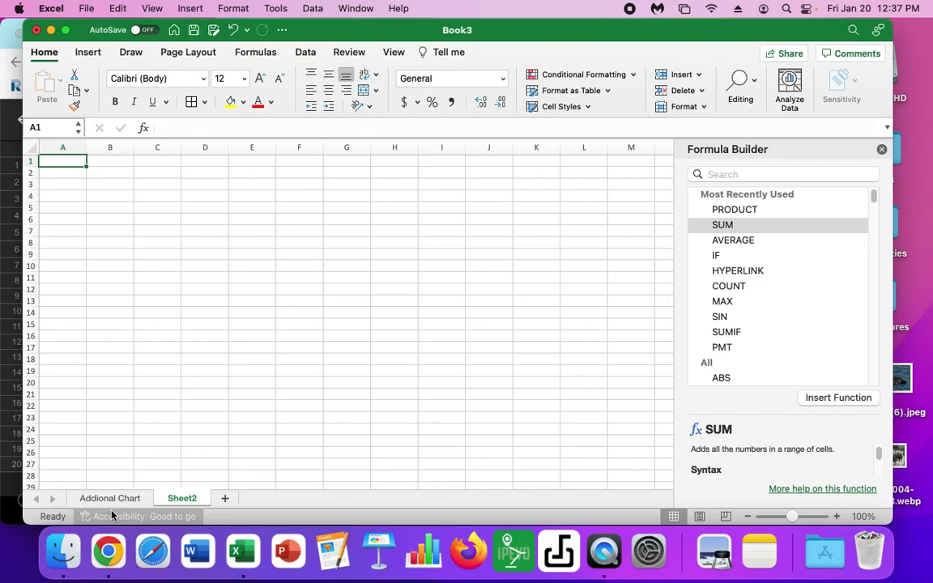
left_click_drag(25, 523, 331, 522)
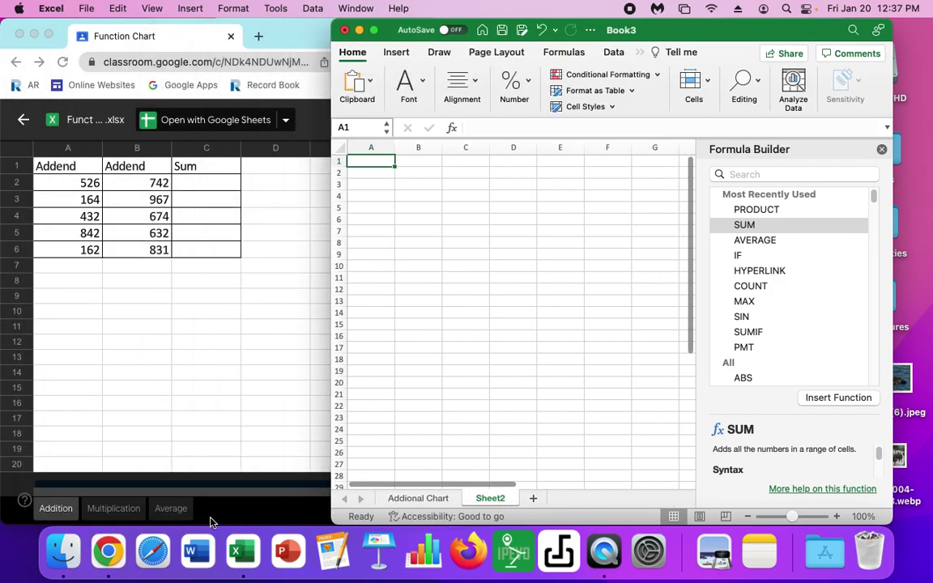
left_click(110, 508)
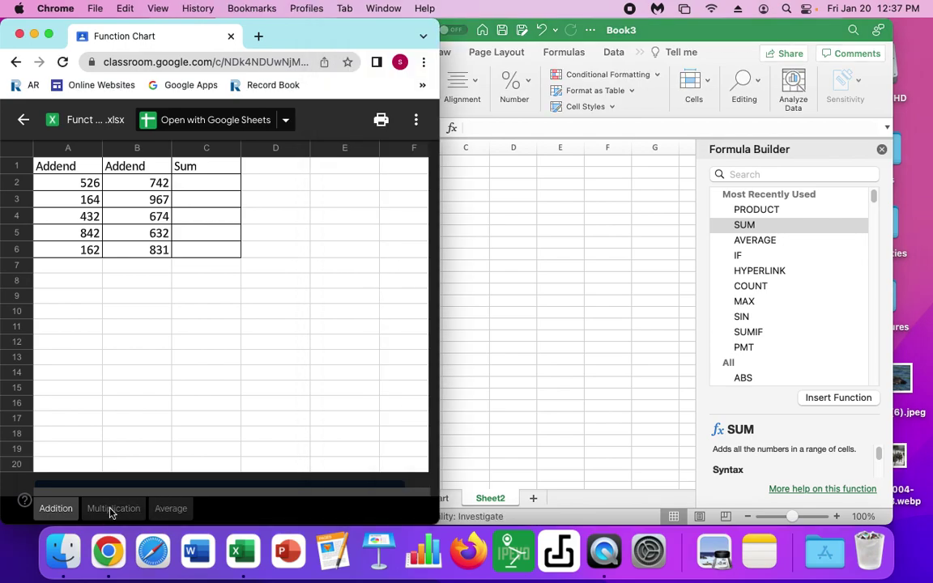
left_click(112, 510)
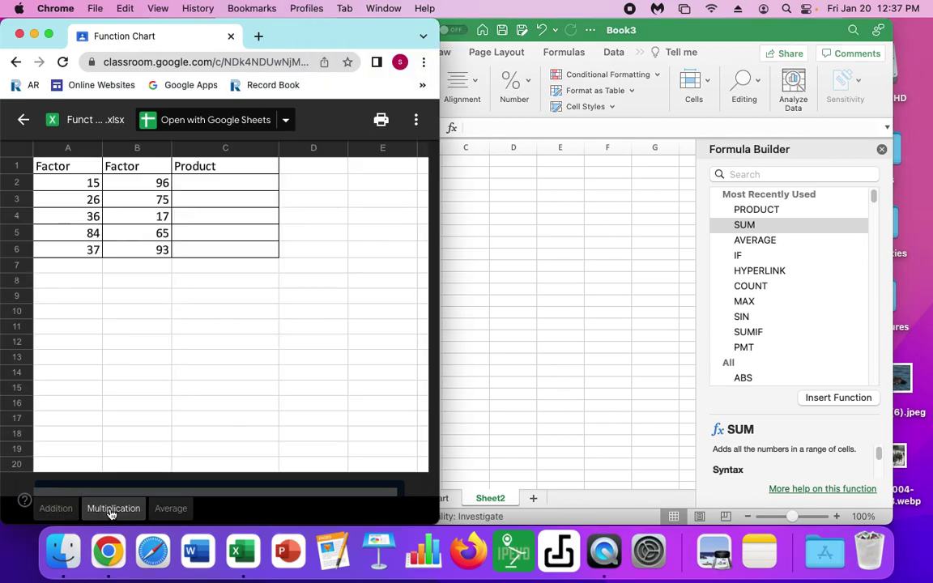
In Excel's Sheet2, enter the headers Factor, Factor and Product in cells A1 to C1
left_click(558, 308)
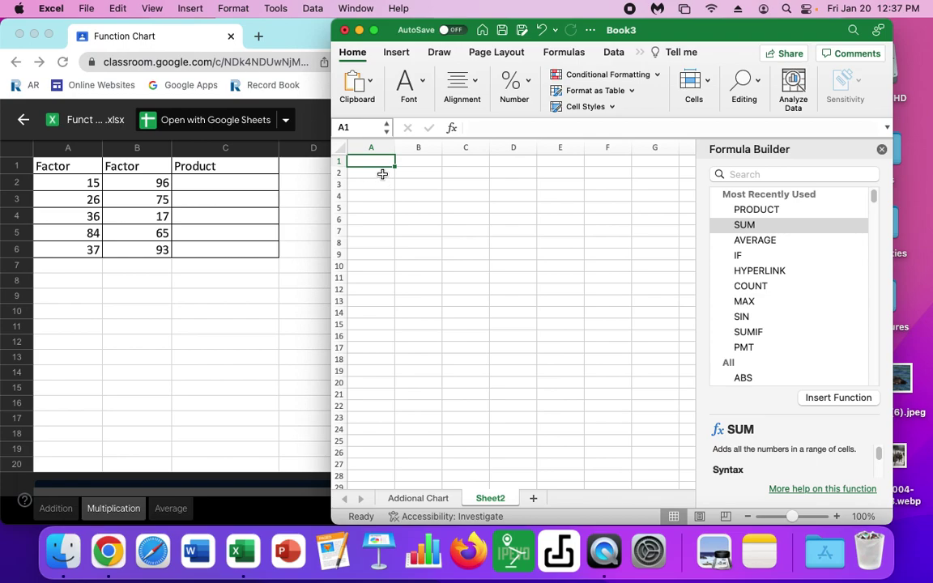
type("Facor")
key("BackSpace")
key("BackSpace")
type("tor")
key("Tab")
type("Factor")
key("Tab")
type("Pru")
key("BackSpace")
key("BackSpace")
type("roduc")
key("BackSpace")
type("duct")
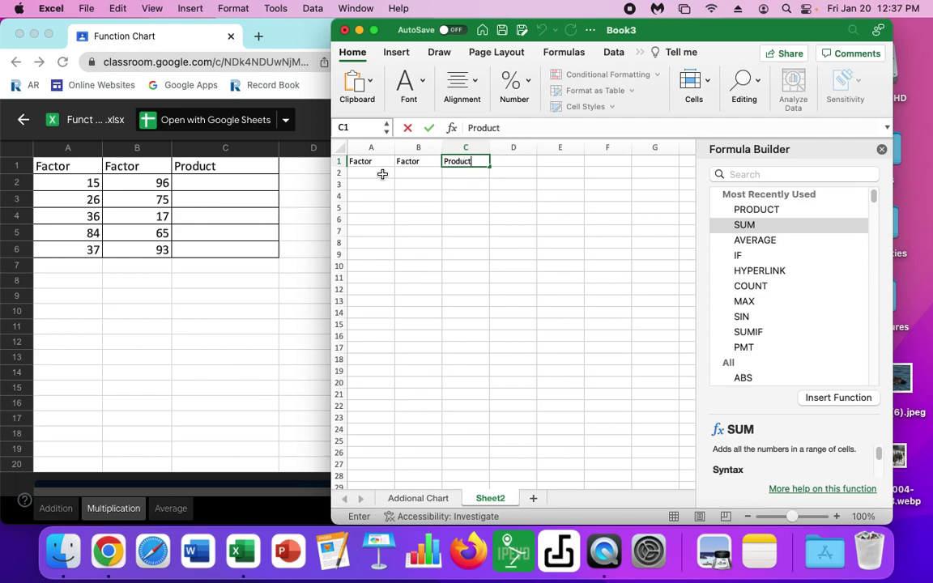
Enter the factors 15 and 96 in A2:B2 and 26 and 75 in A3:B3
left_click(382, 174)
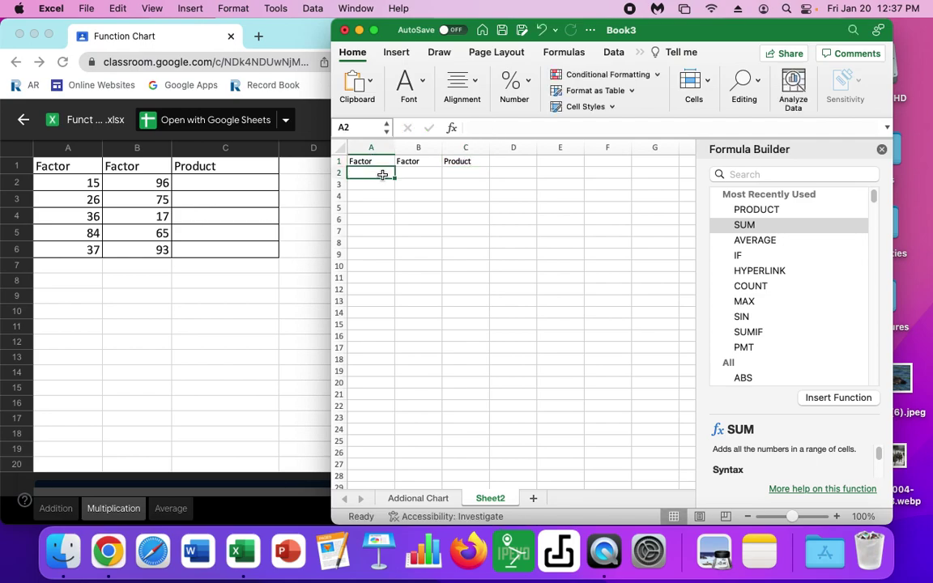
type("15")
left_click(411, 174)
type("96")
left_click(384, 186)
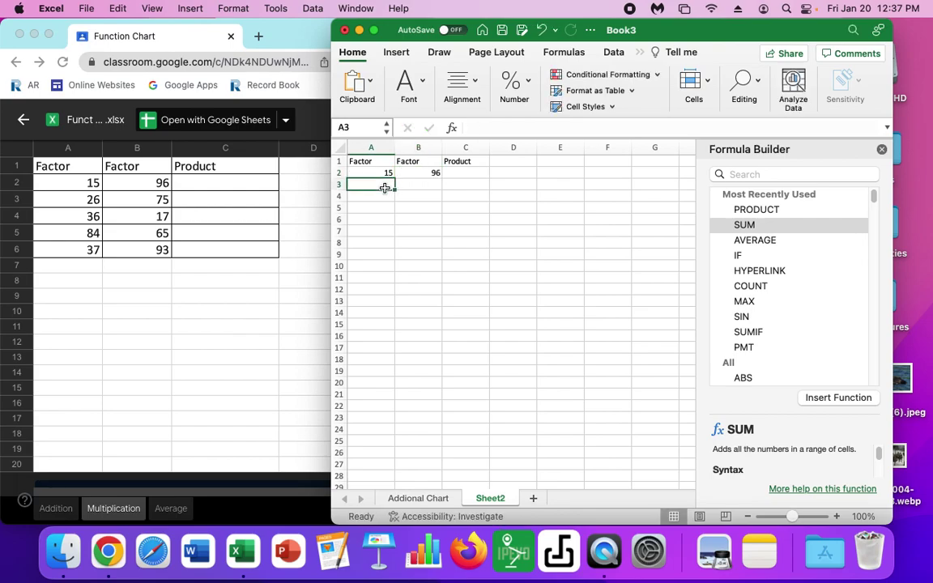
type("26")
left_click(427, 185)
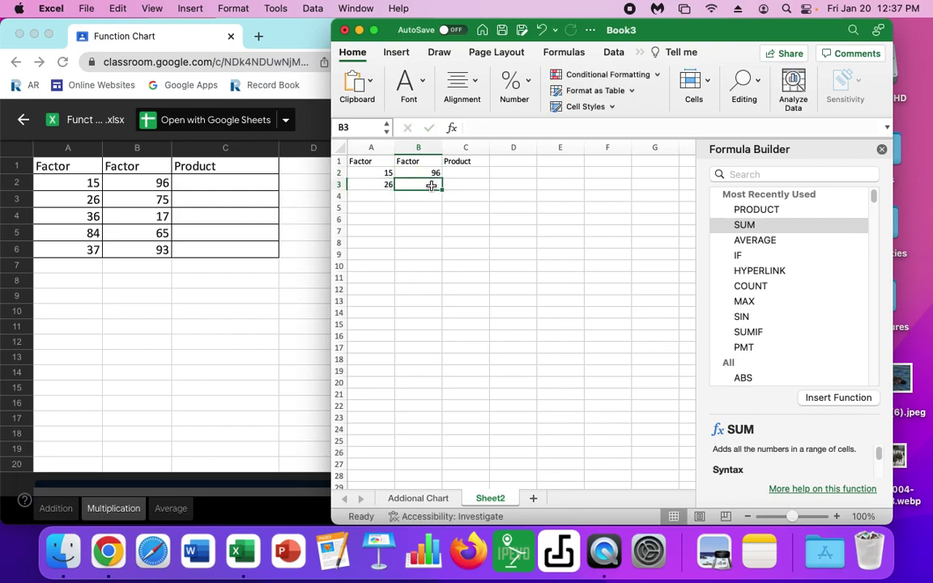
type("75")
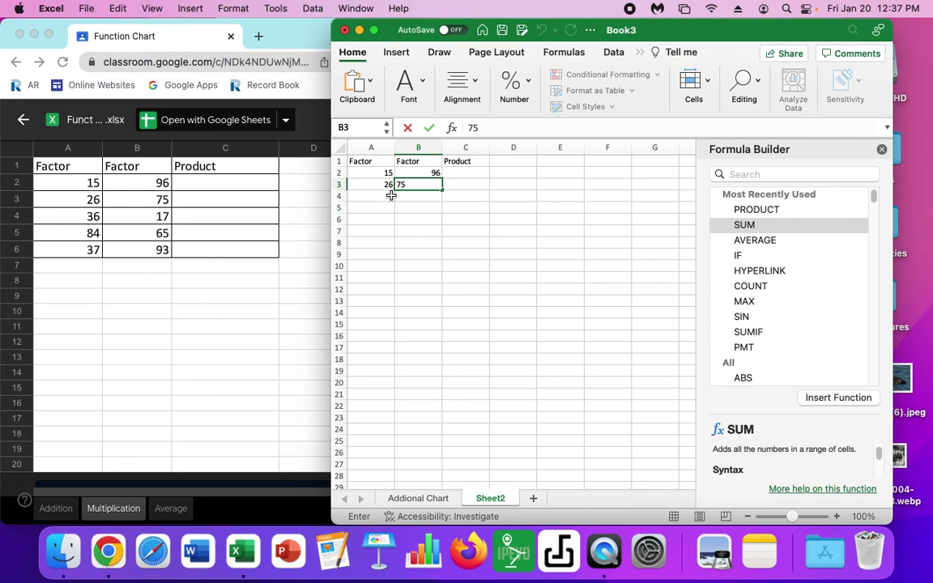
Complete the factor rows with 36 and 17 in A4:B4, 84 and 65 in A5:B5, and 37 and 93 in A6:B6
left_click(387, 195)
type("36")
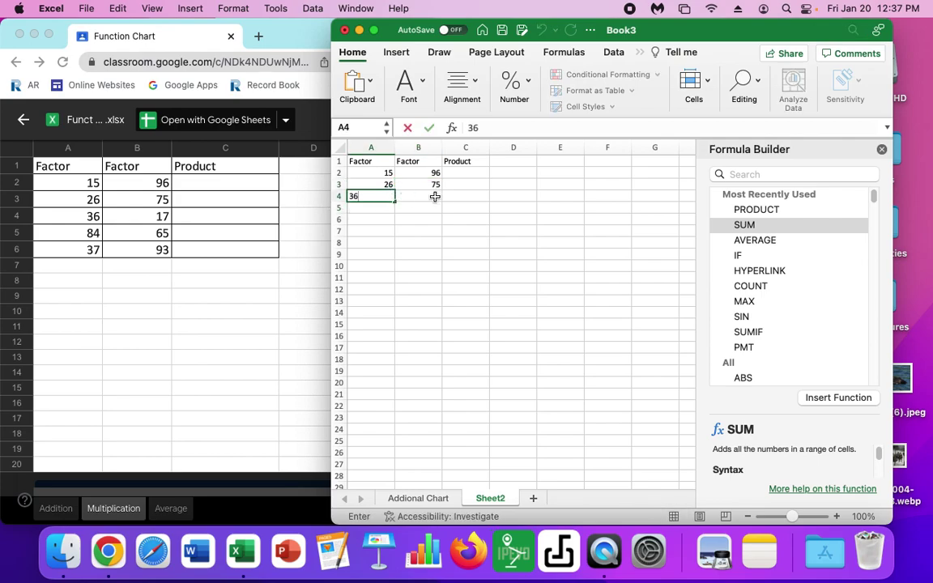
left_click(438, 197)
type("17")
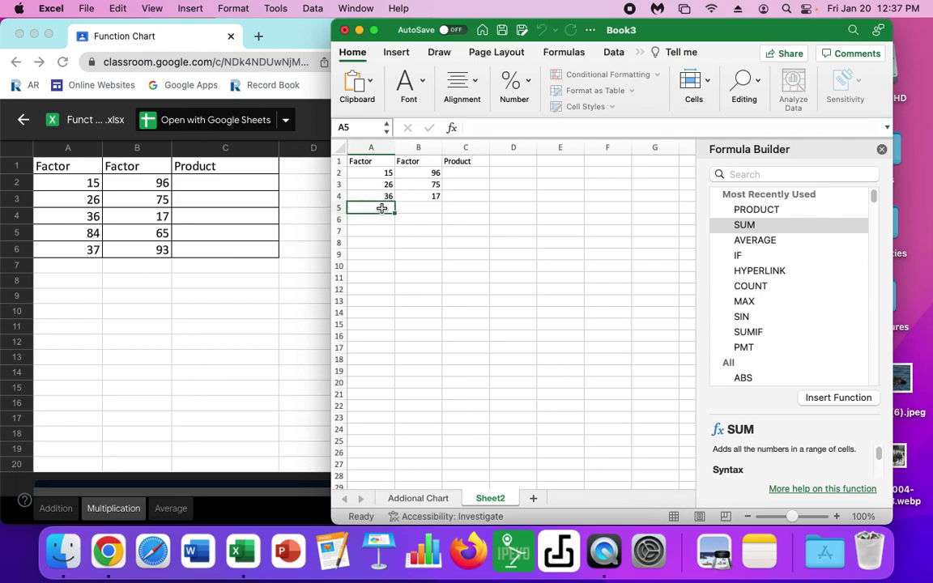
type("84")
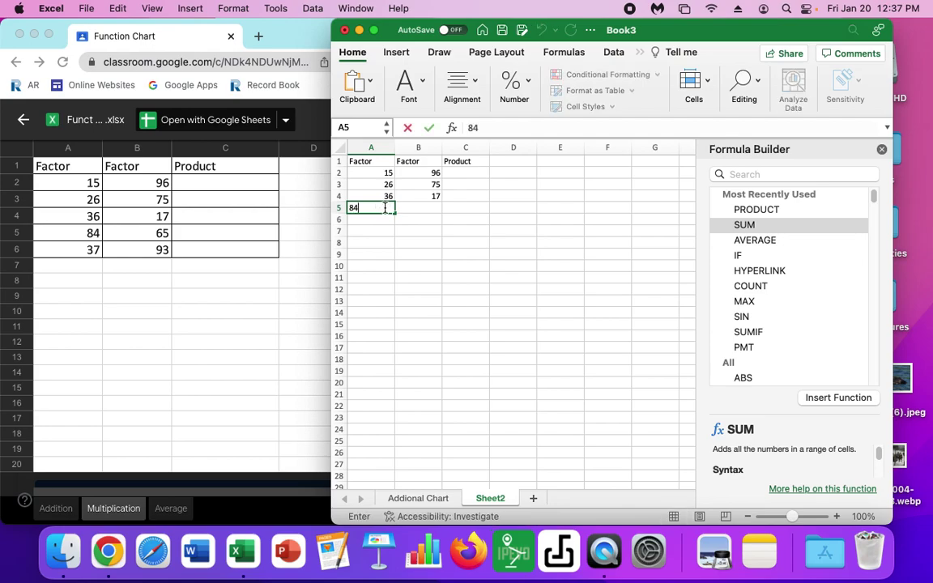
left_click(416, 208)
type("65")
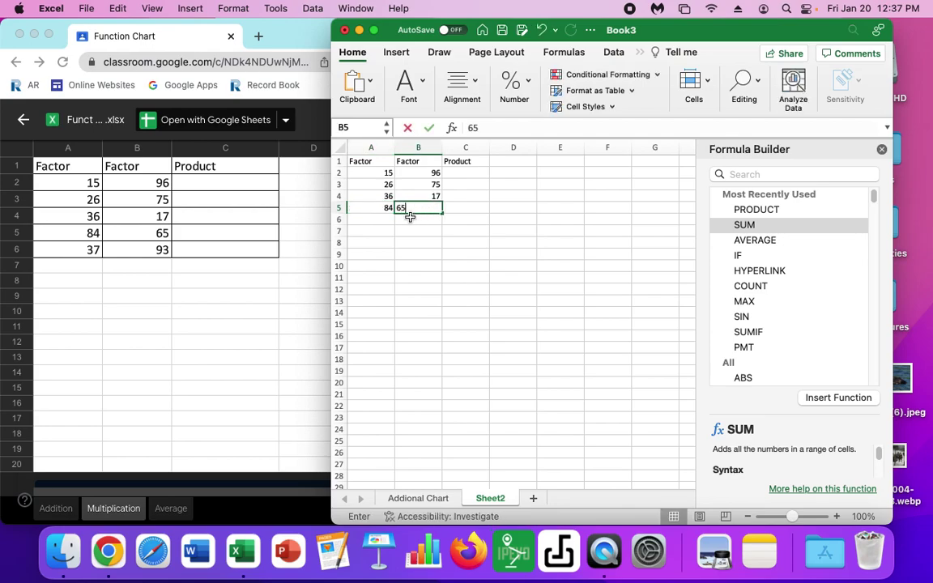
left_click(385, 220)
type("37")
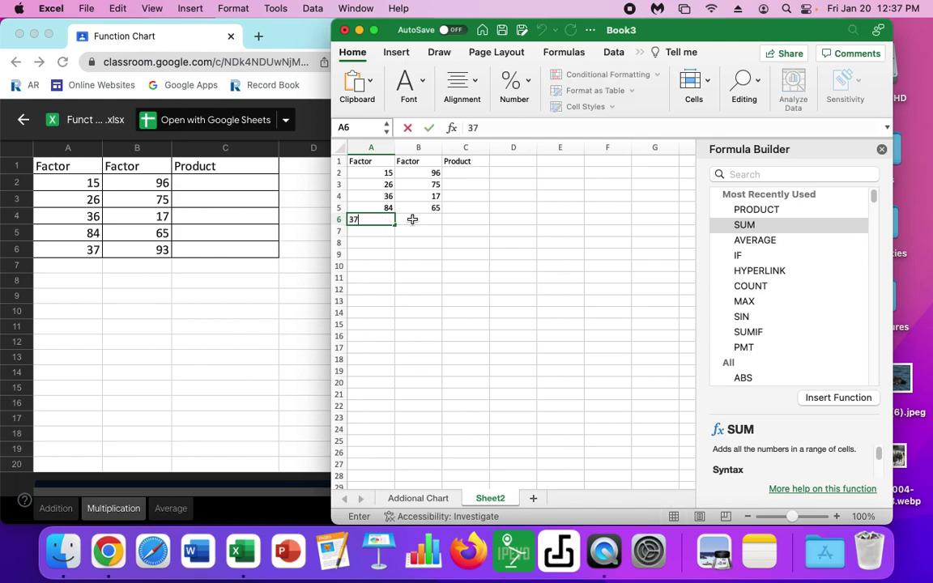
left_click(415, 219)
type("93")
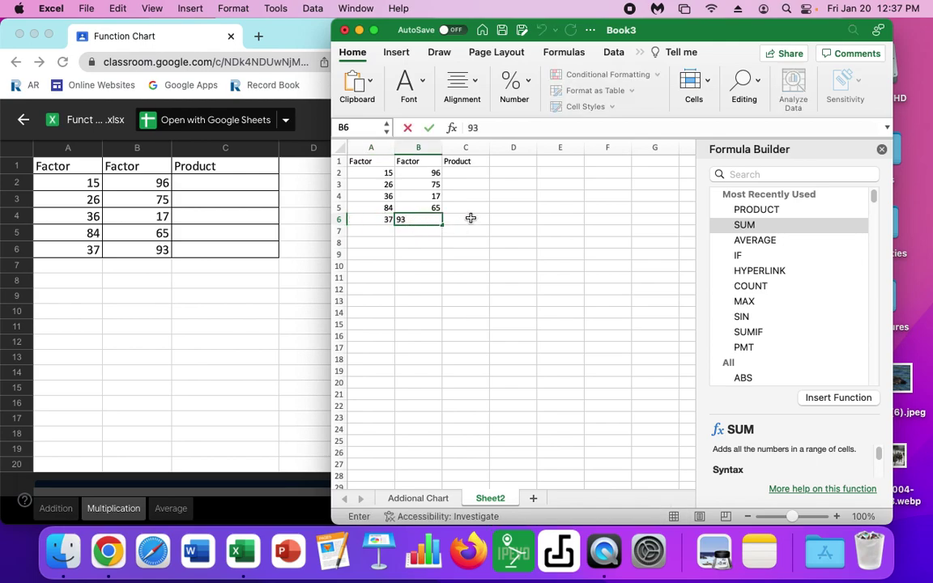
Apply All Borders to the multiplication table in A1:C6 with the window widened, and close the Formula Builder
left_click_drag(470, 216, 359, 158)
left_click_drag(328, 218, 59, 216)
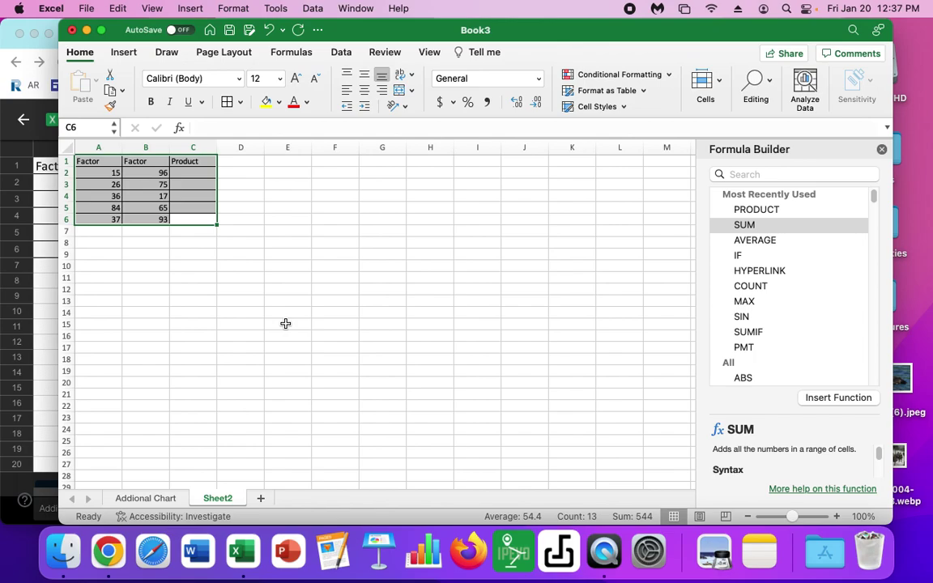
left_click(881, 149)
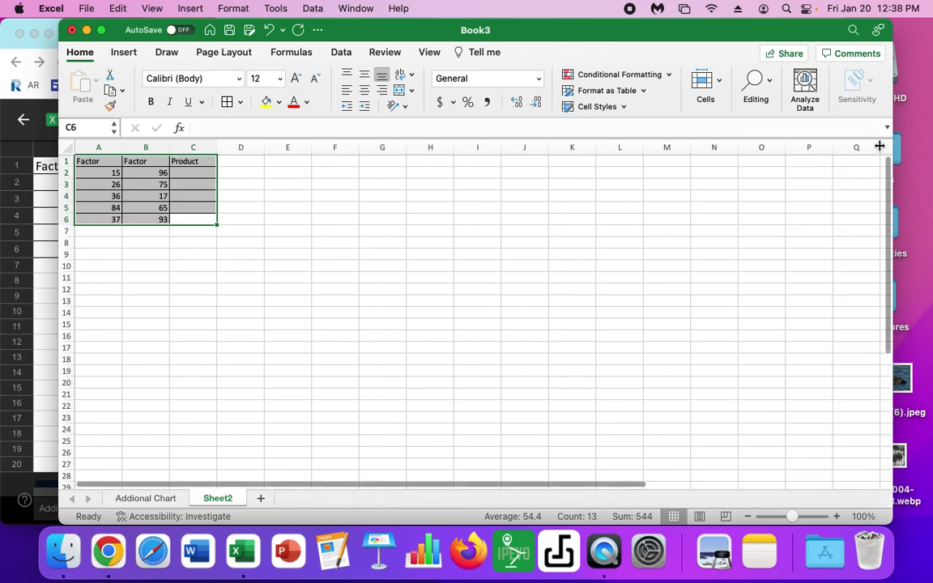
Insert the PRODUCT function in C2 through the Formula Builder to multiply A2:B2
left_click(195, 168)
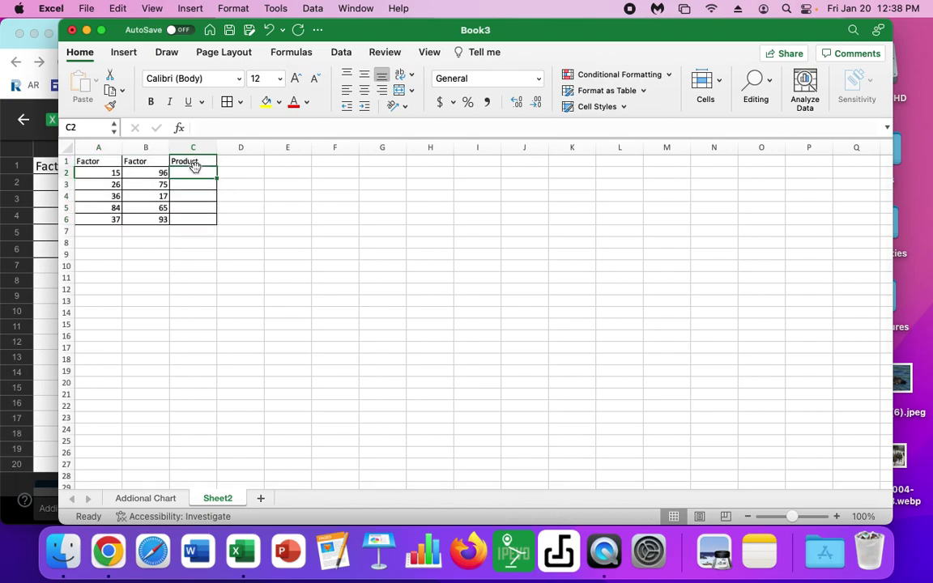
left_click(179, 128)
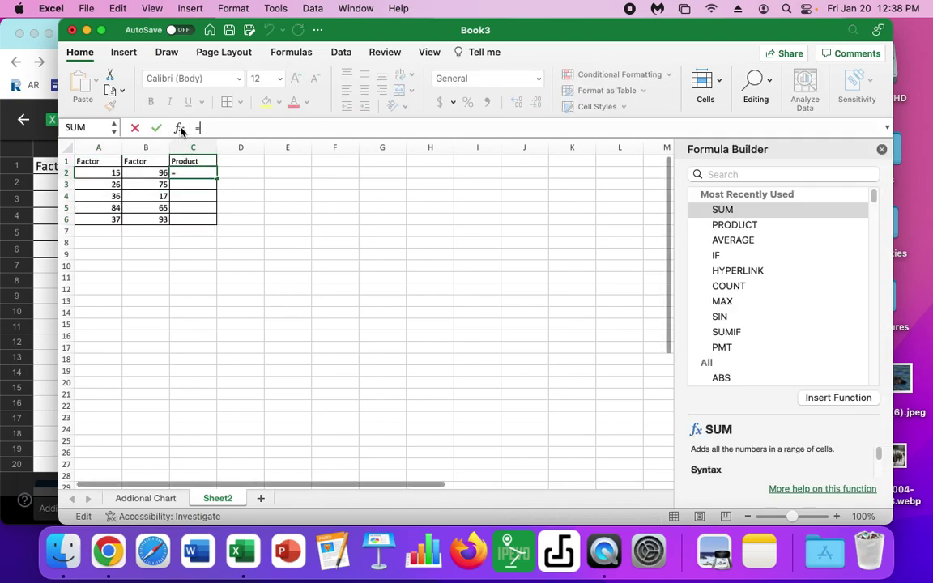
double_click(735, 225)
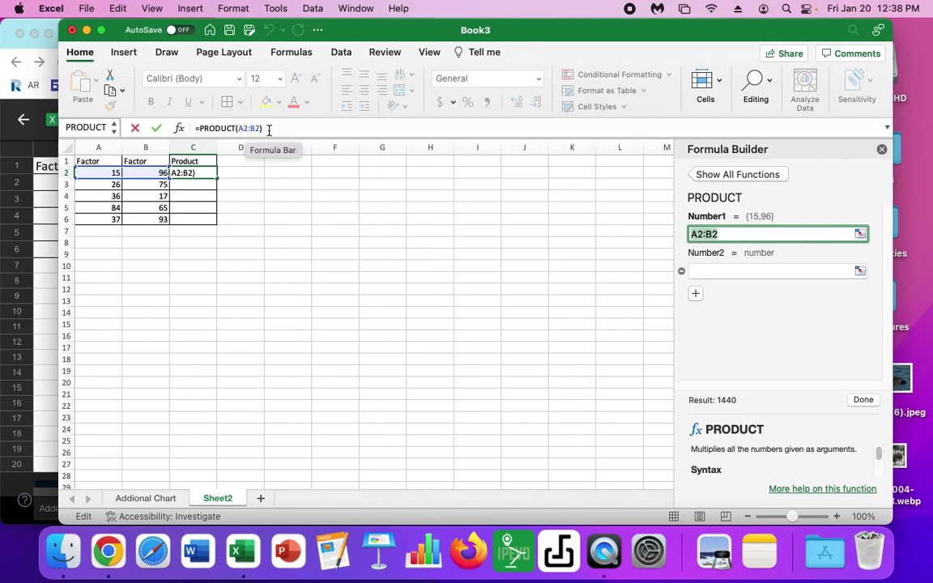
left_click(268, 128)
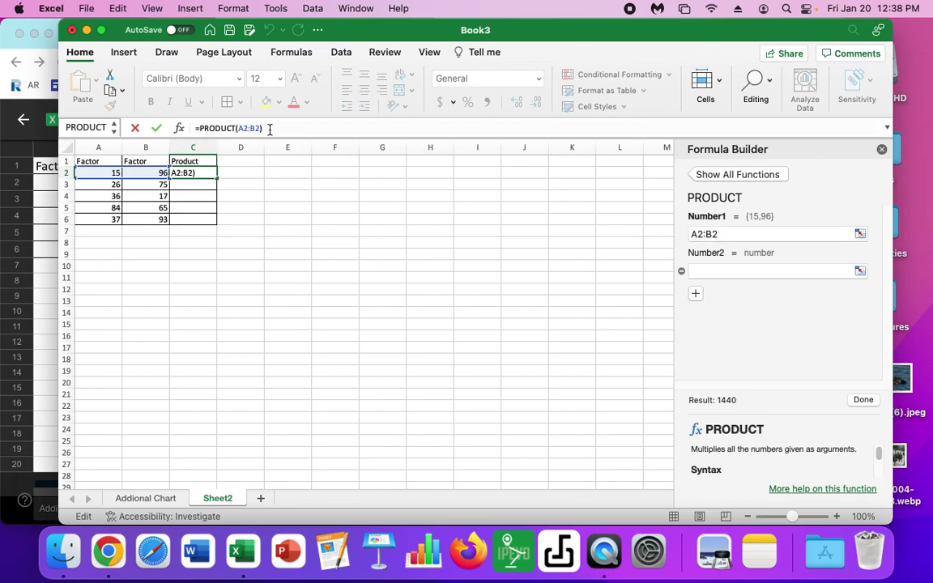
key("Return")
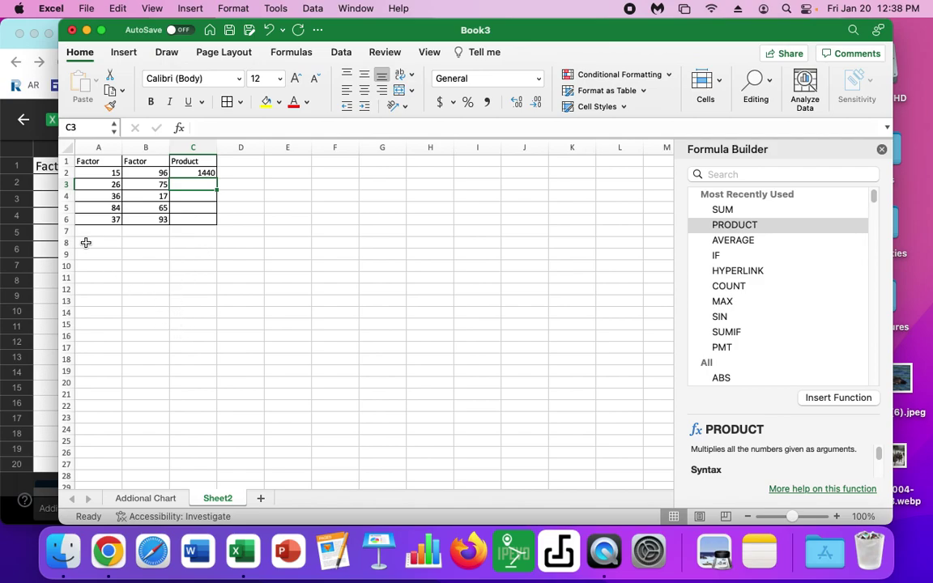
Change the first factor in A2 to 5
left_click(116, 173)
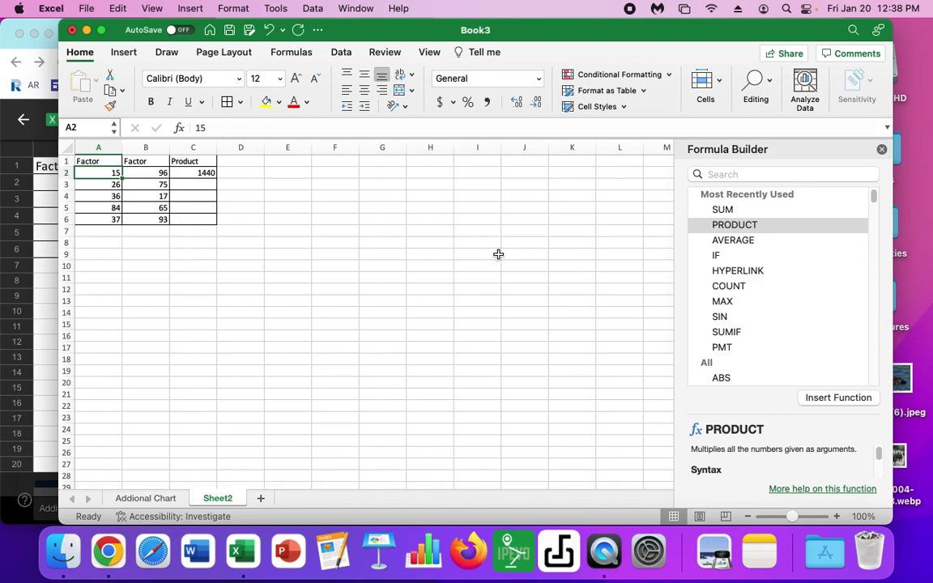
type("5")
left_click(410, 267)
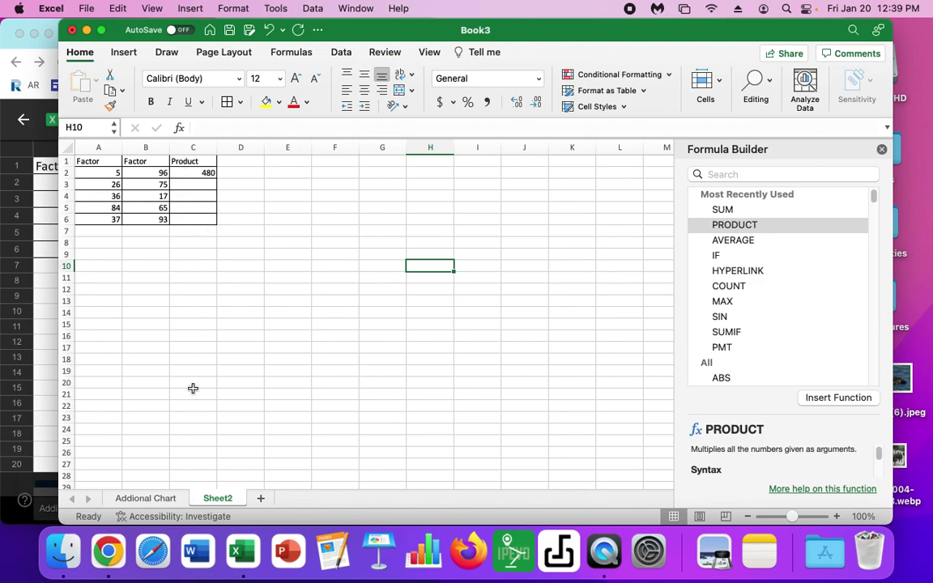
Rename Sheet2 as Multiplication Chart
right_click(226, 499)
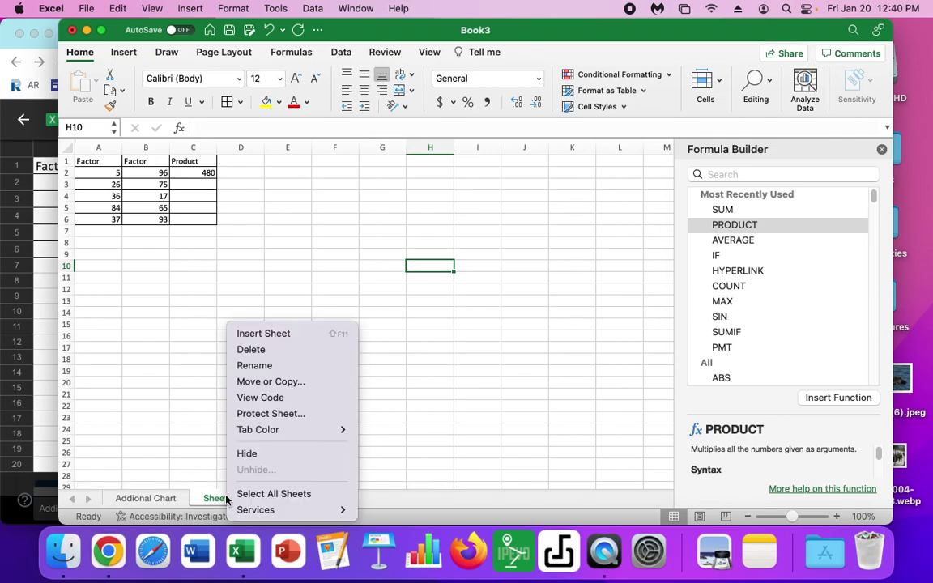
left_click(279, 366)
type("Mulit")
key("BackSpace")
key("BackSpace")
type("tipl")
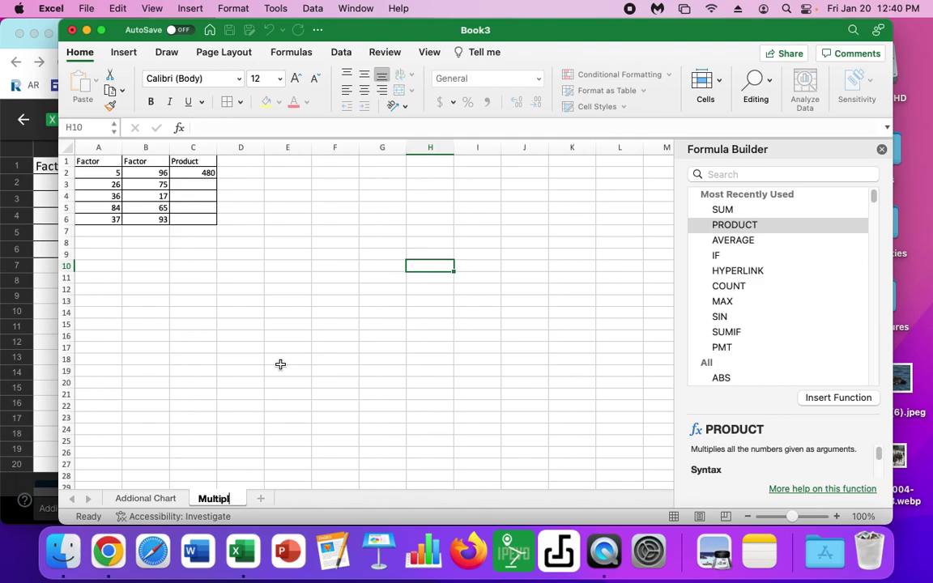
type("ication Chart")
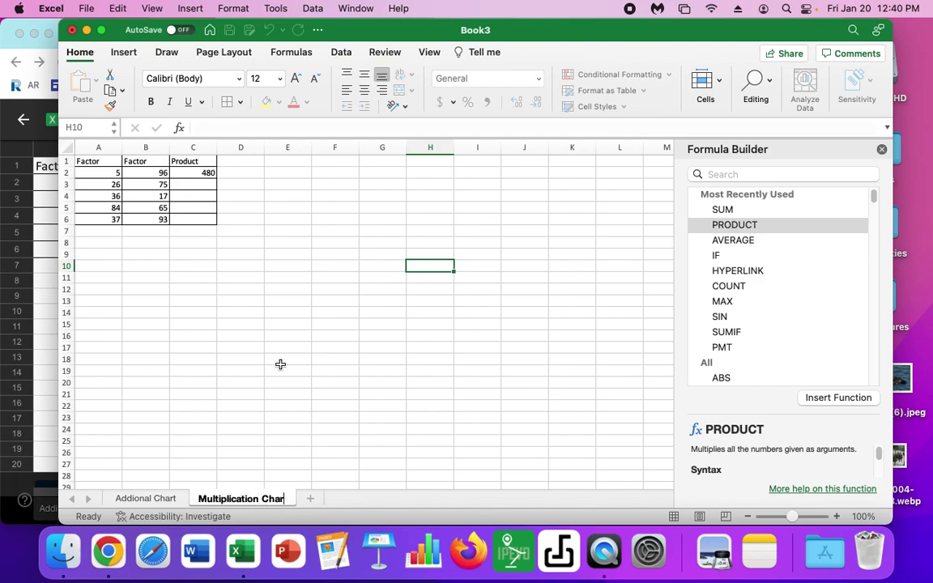
left_click(335, 359)
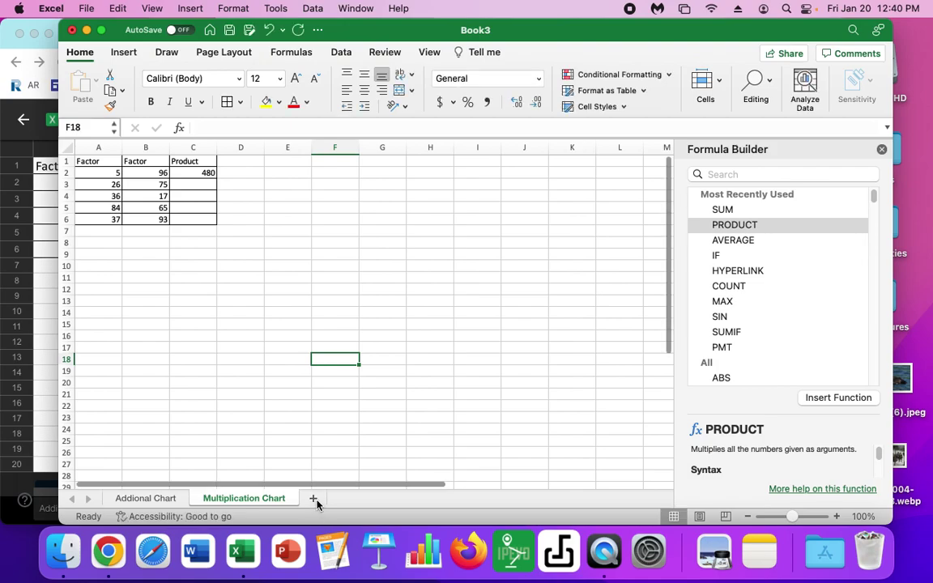
Add a third worksheet and narrow the workbook window to show the assignment file's Average sheet beside it
left_click(313, 498)
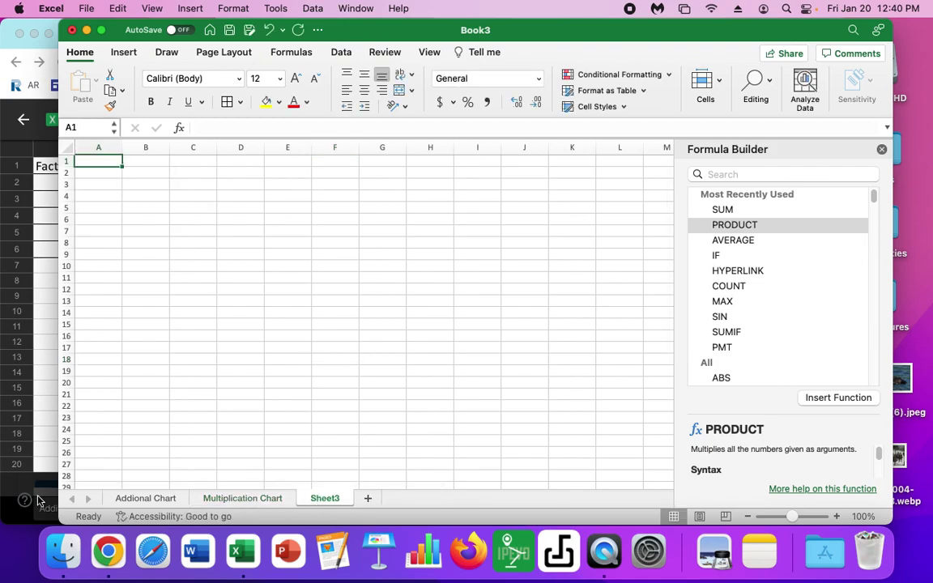
left_click_drag(67, 516, 262, 515)
left_click(160, 513)
left_click(173, 509)
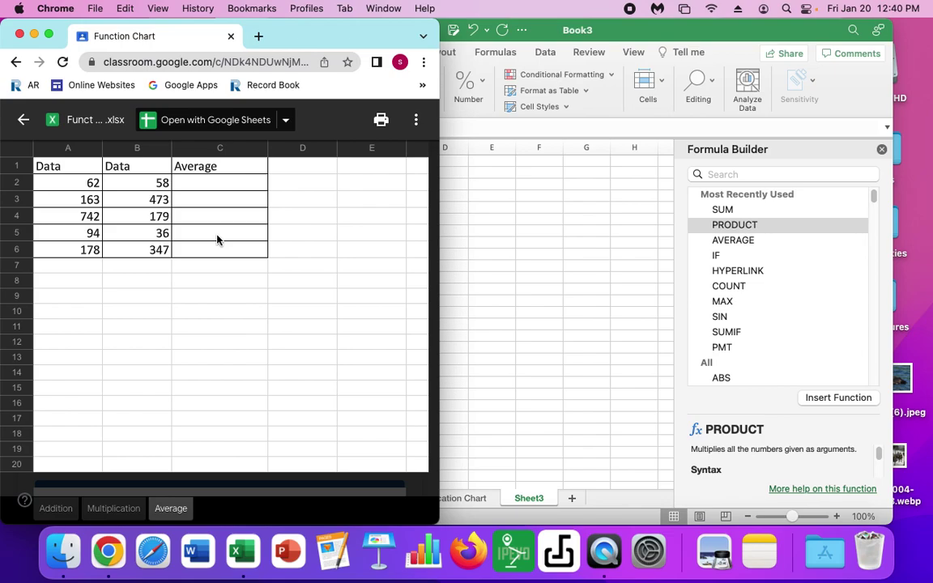
left_click(494, 344)
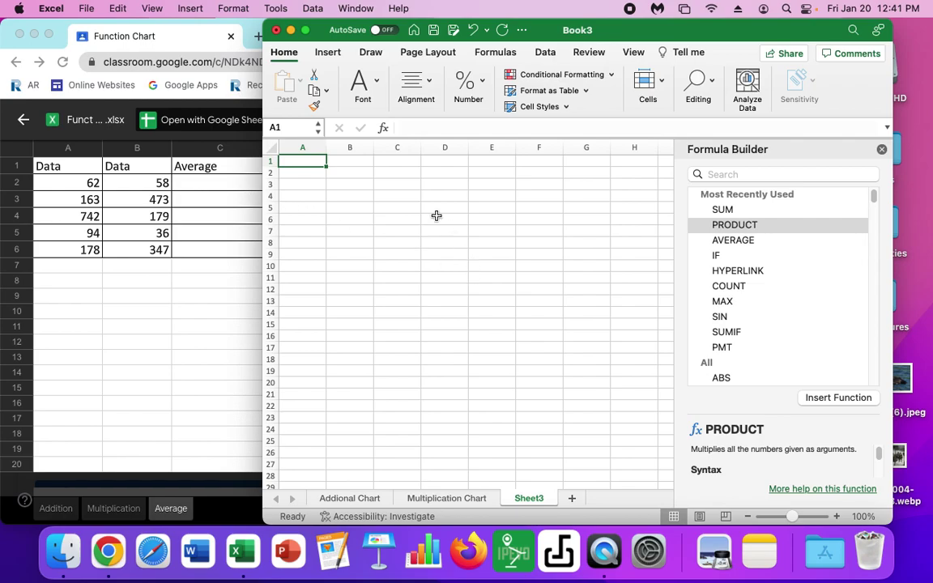
Save the workbook as Function Chart in Excel Workbook (.xlsx) format on the Desktop of this Mac, and close it
left_click(85, 8)
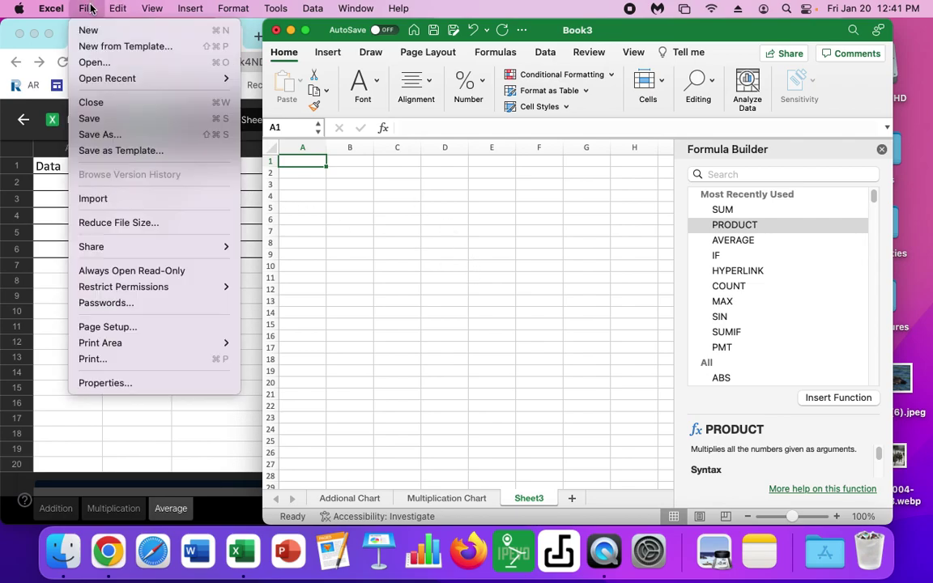
left_click(100, 134)
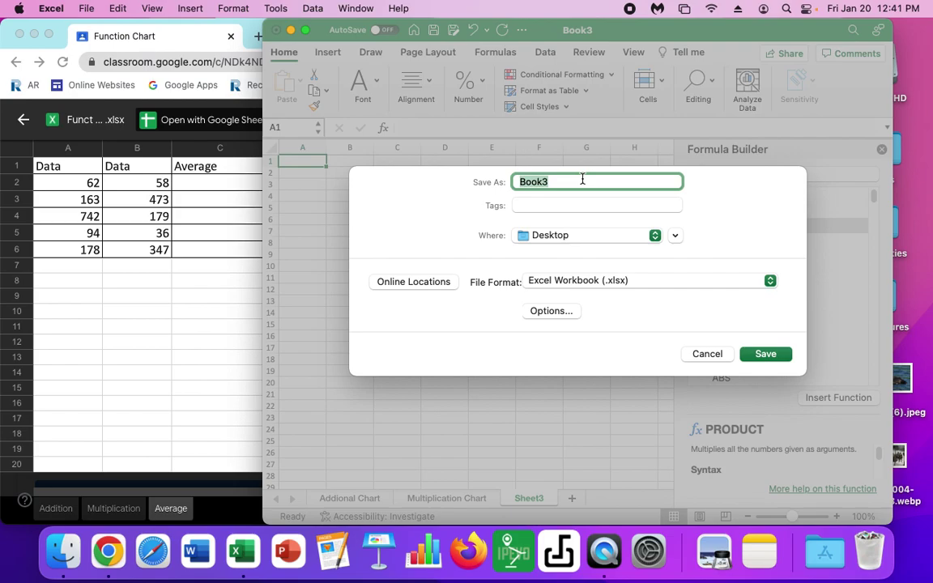
type("Func")
key("BackSpace")
key("BackSpace")
type("nction Chart")
left_click(434, 289)
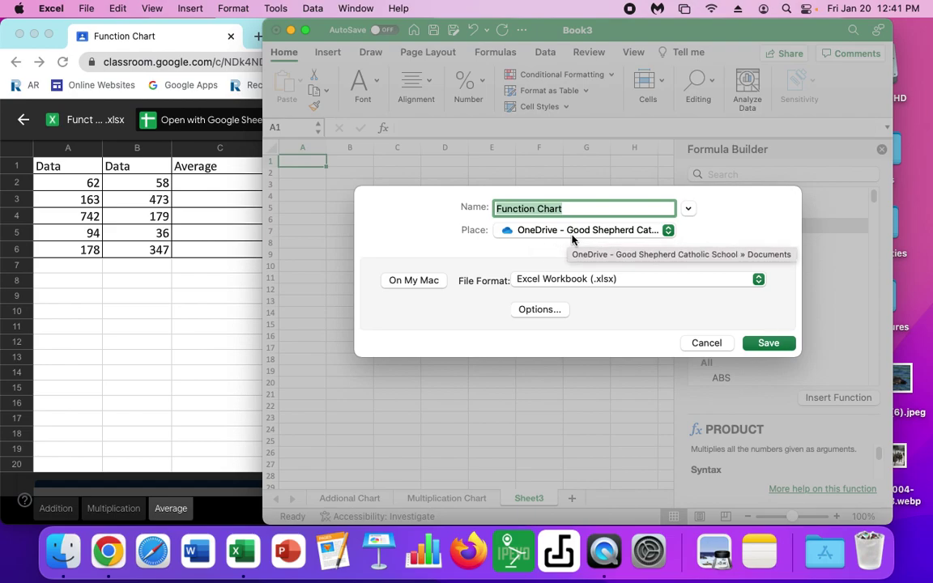
left_click(413, 281)
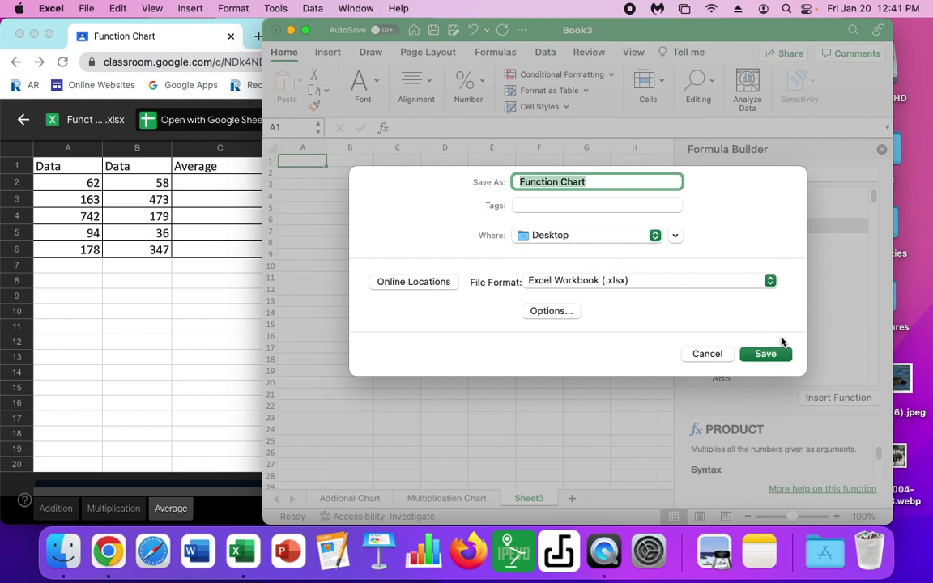
left_click(769, 355)
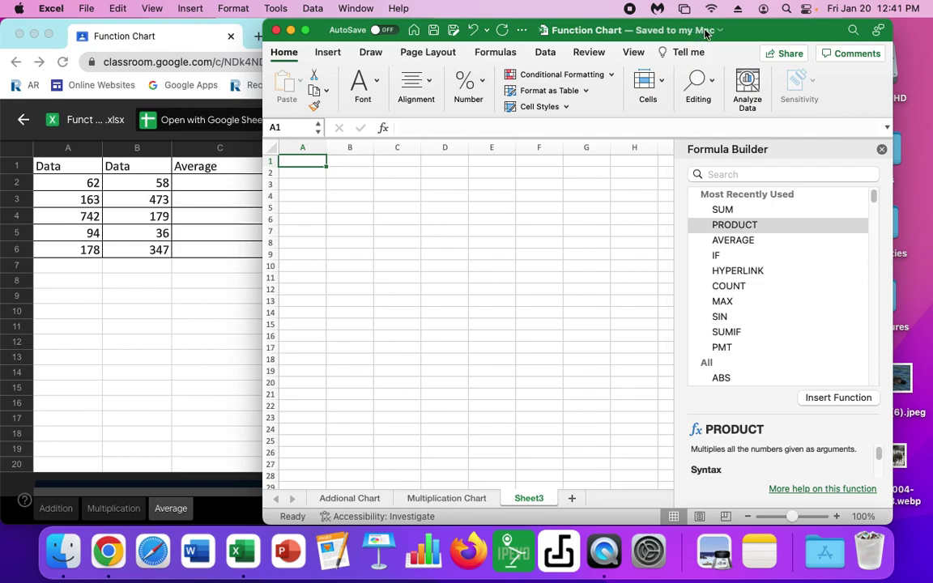
left_click(276, 30)
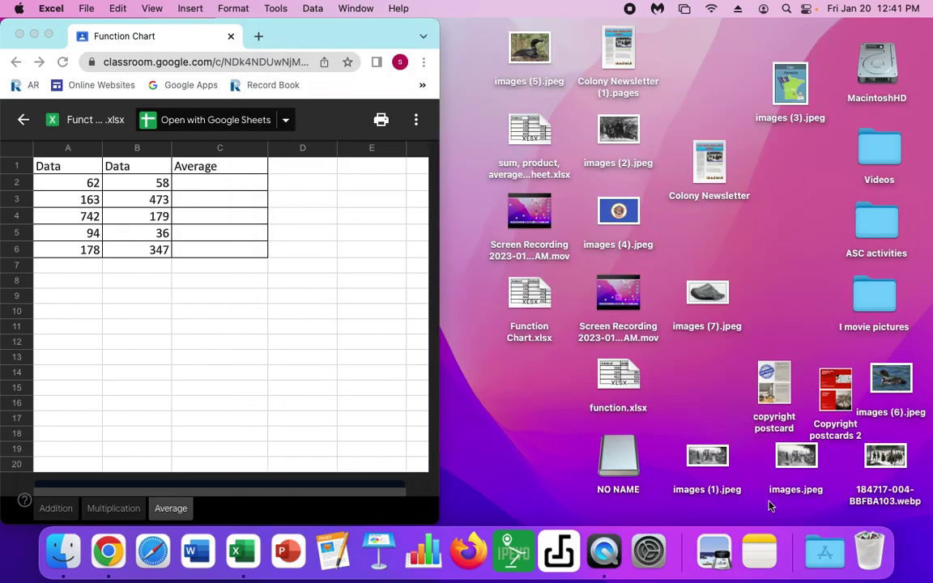
View the contents of the NO NAME drive in Finder and close its window
left_click(619, 460)
double_click(619, 460)
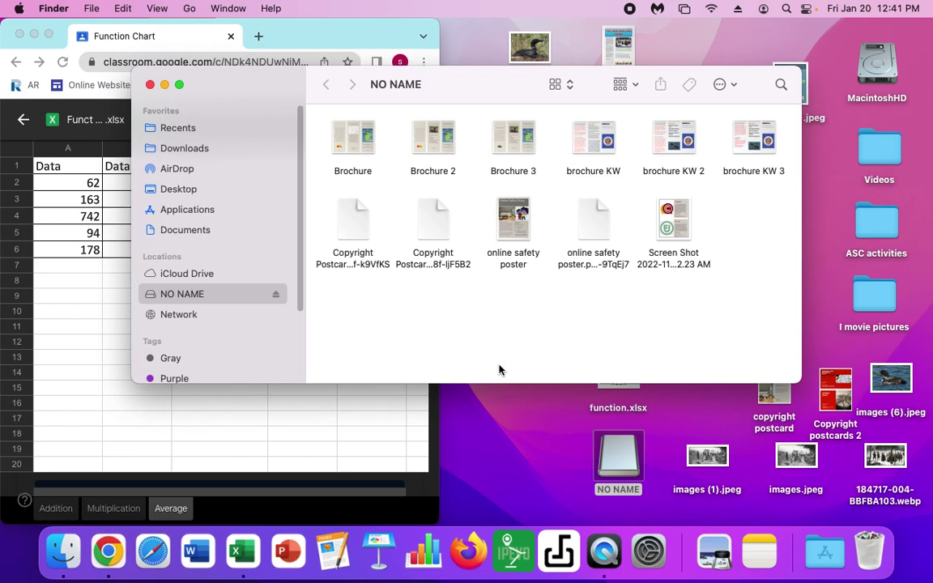
left_click(151, 85)
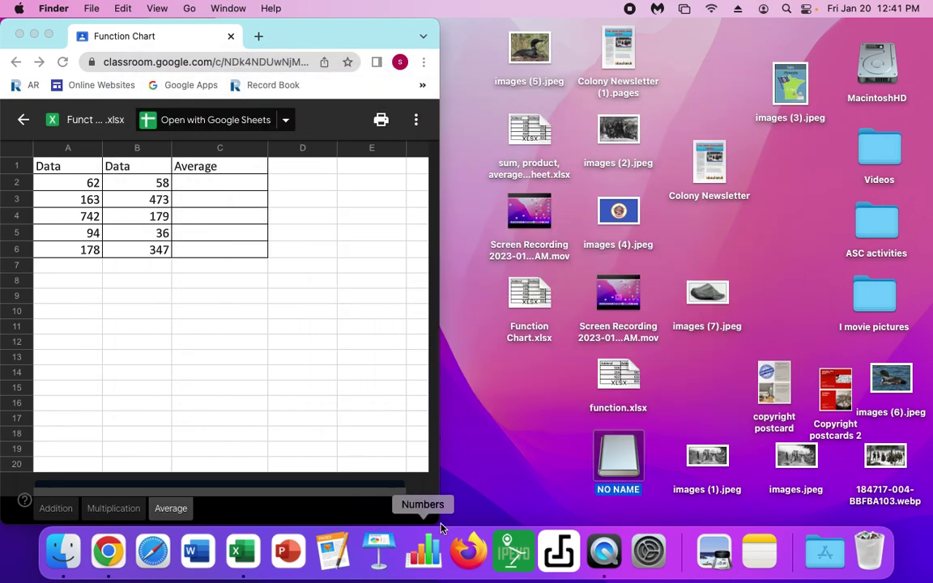
Widen the Chrome window, return to the Function Chart assignment page, and view its file upload dialog without attaching anything
double_click(438, 525)
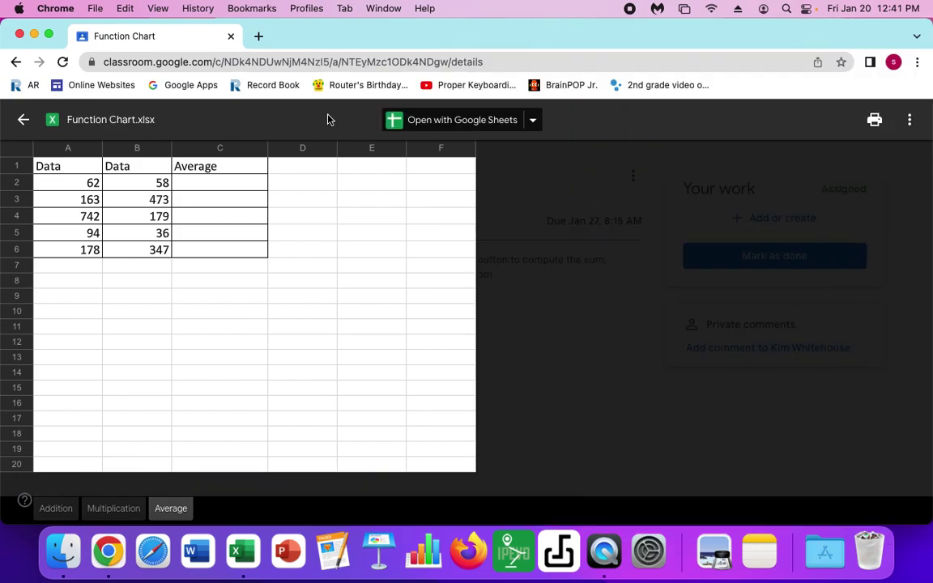
left_click(24, 119)
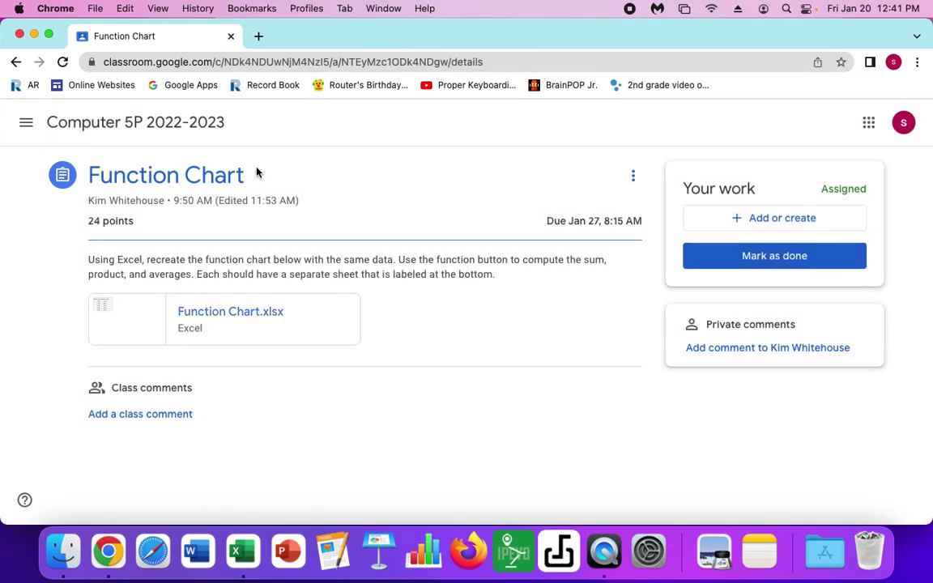
left_click(768, 220)
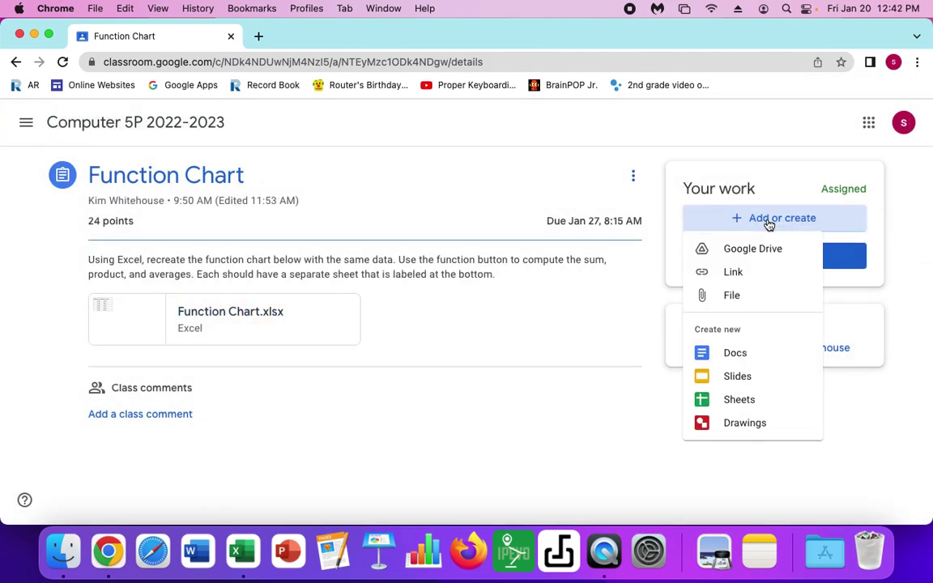
left_click(732, 295)
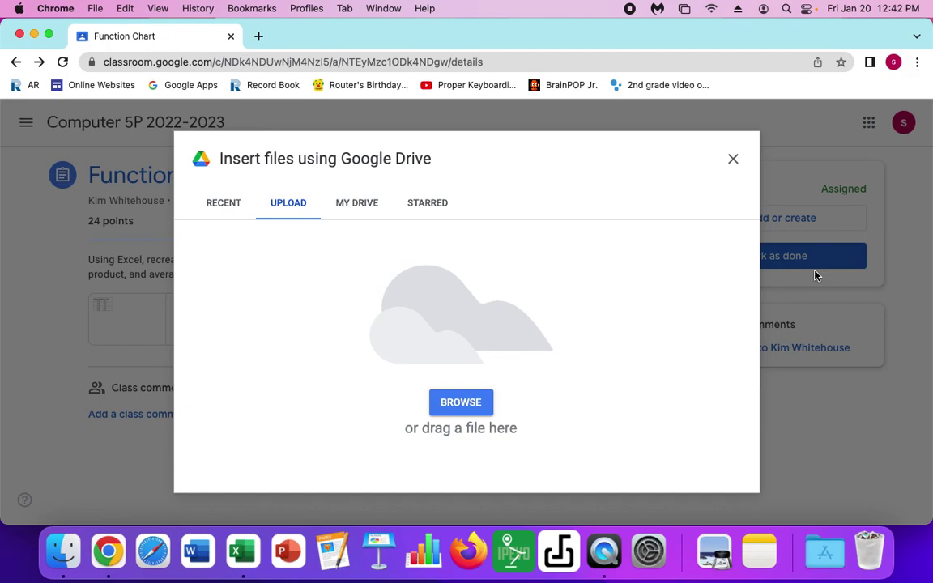
left_click(733, 160)
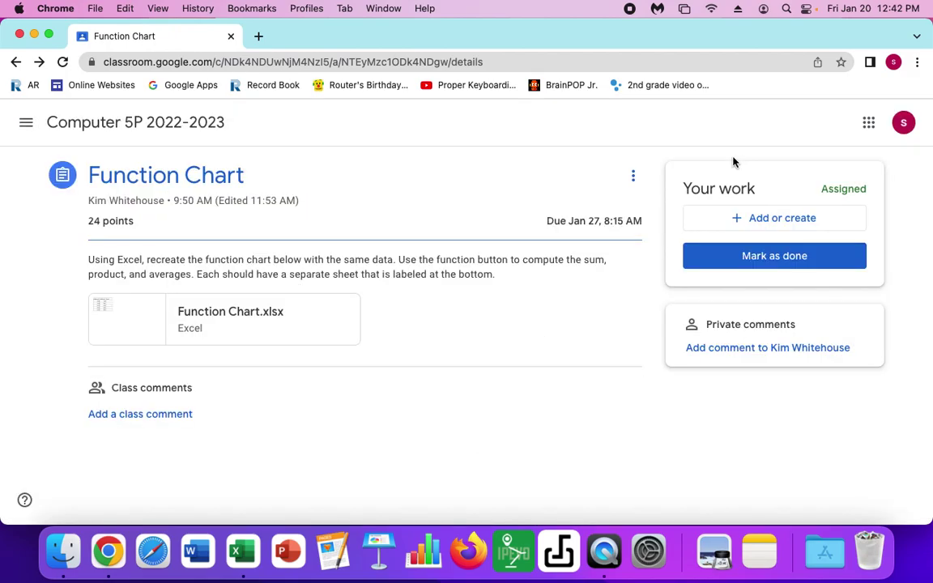